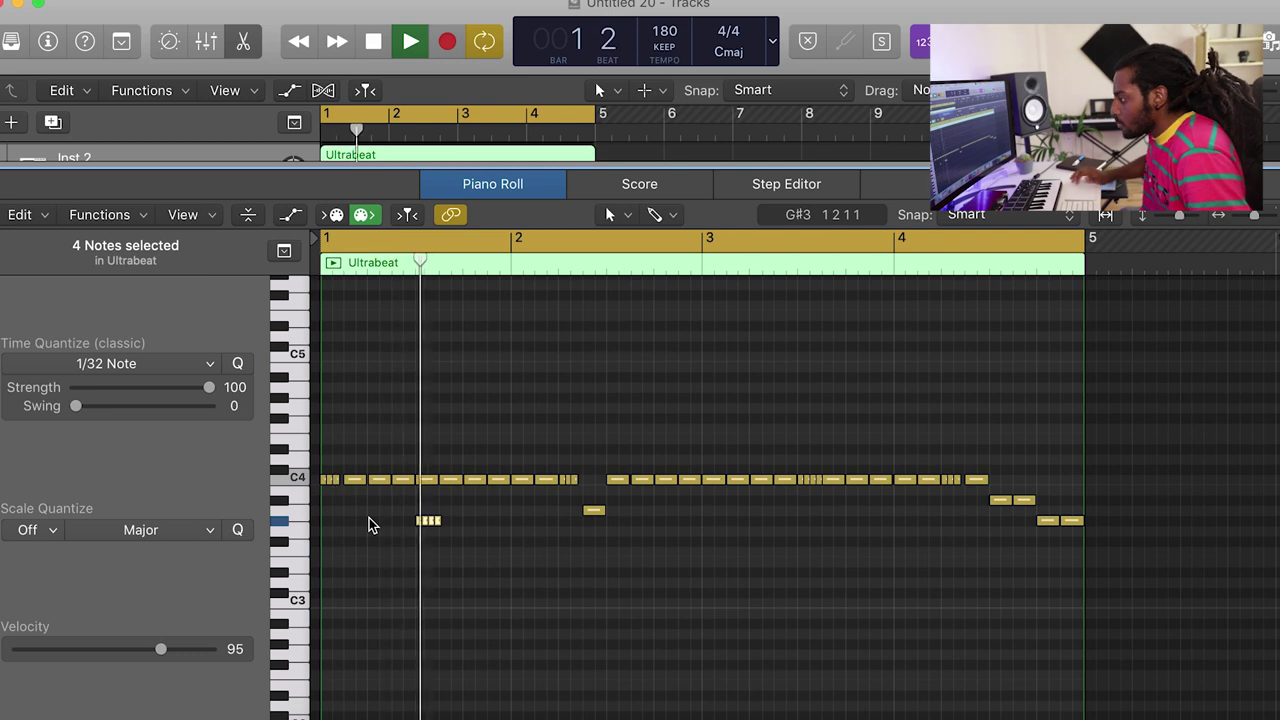
- Set the velocity of the G#3 roll in bar 1 to 54 and remove the last of its four notes
key(space)
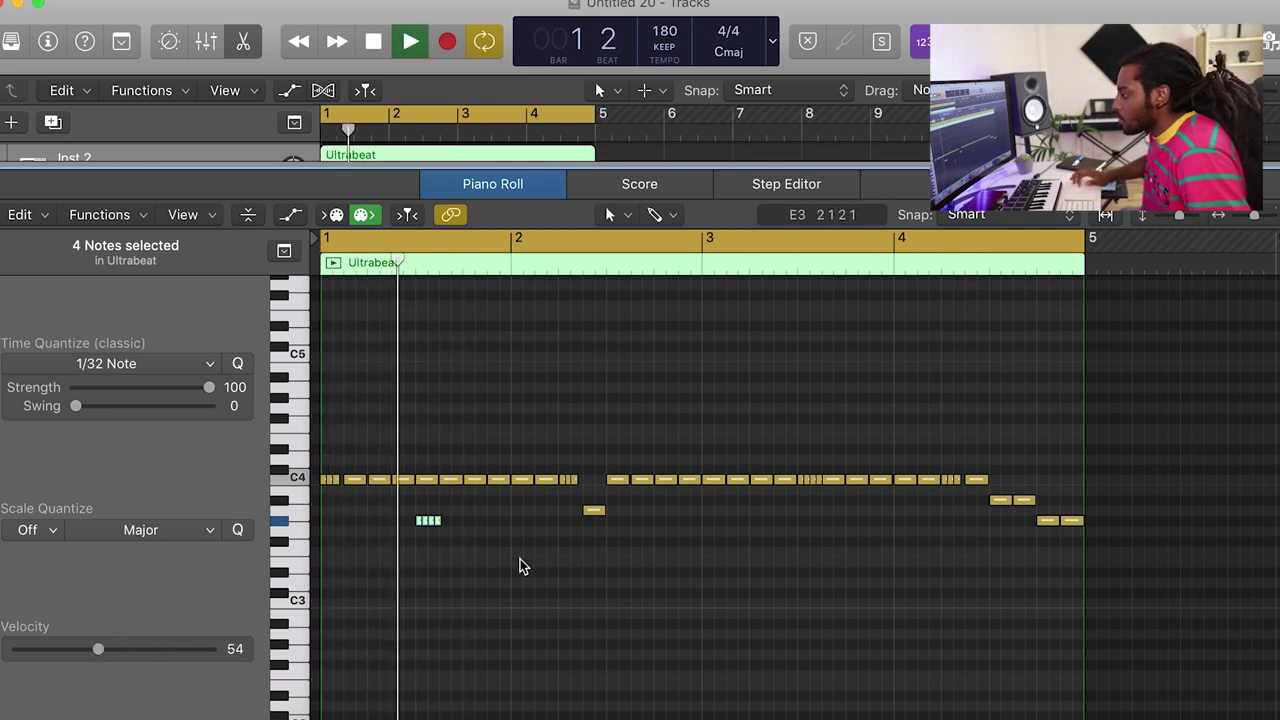
click(472, 572)
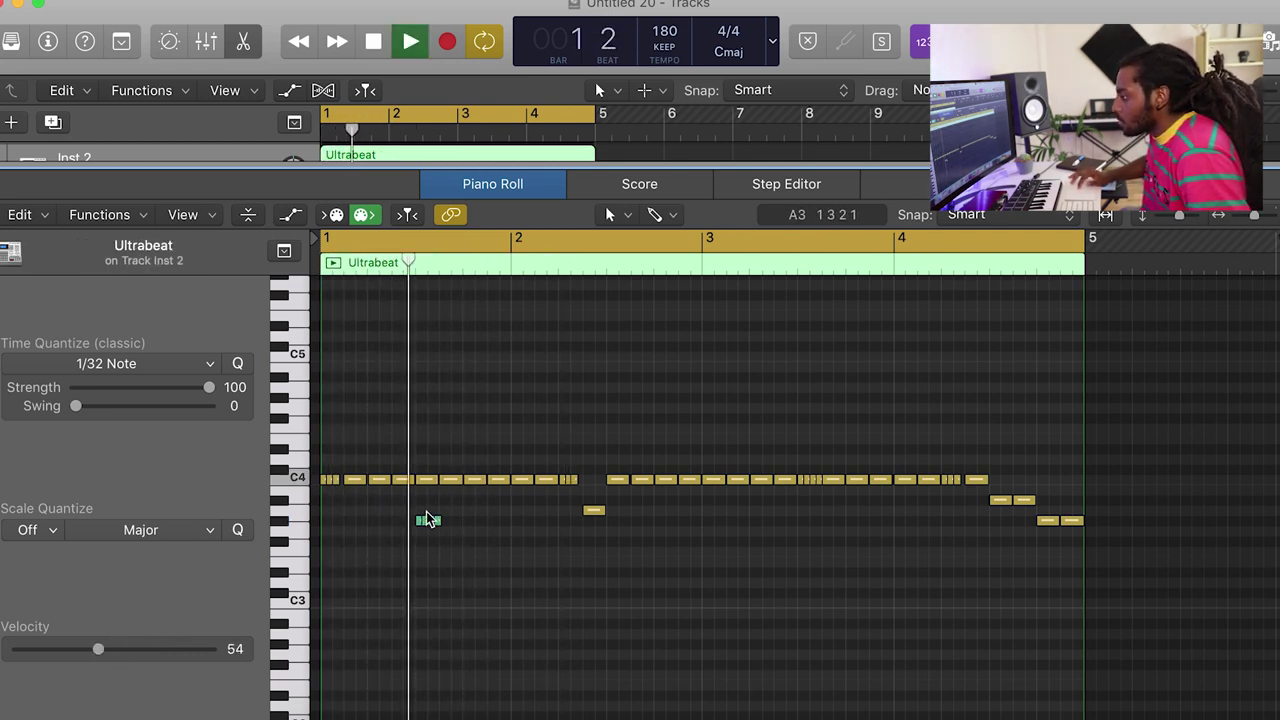
drag(445, 545, 391, 511)
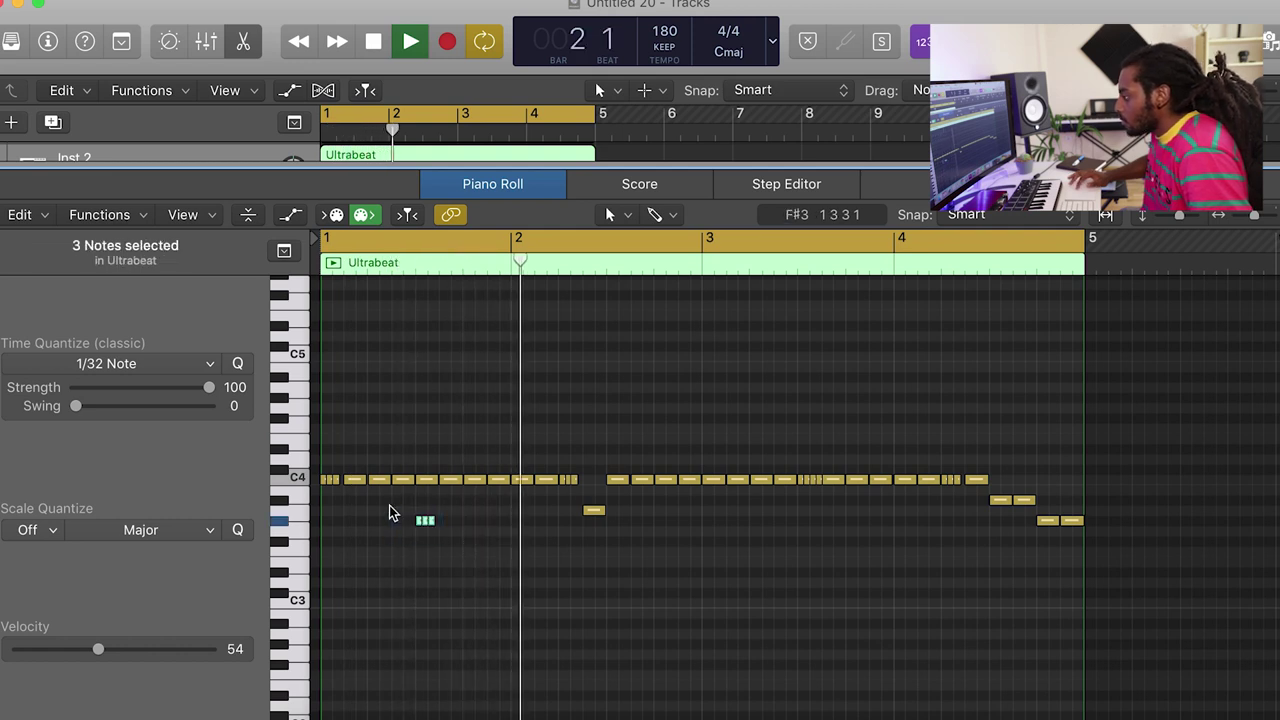
key(space)
- Copy the three-note roll from bar 1 to beat 4 of bar 2, two semitones lower at F#3
drag(423, 527, 663, 544)
key(space)
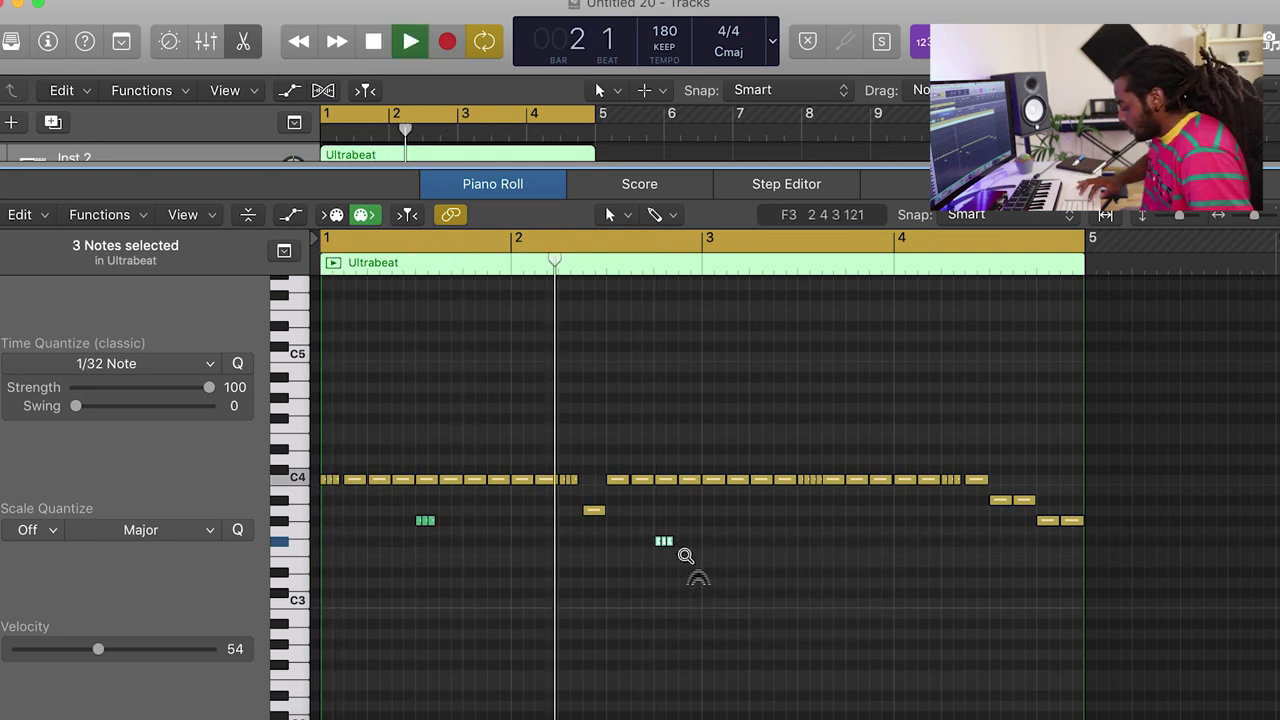
key(alt+Up)
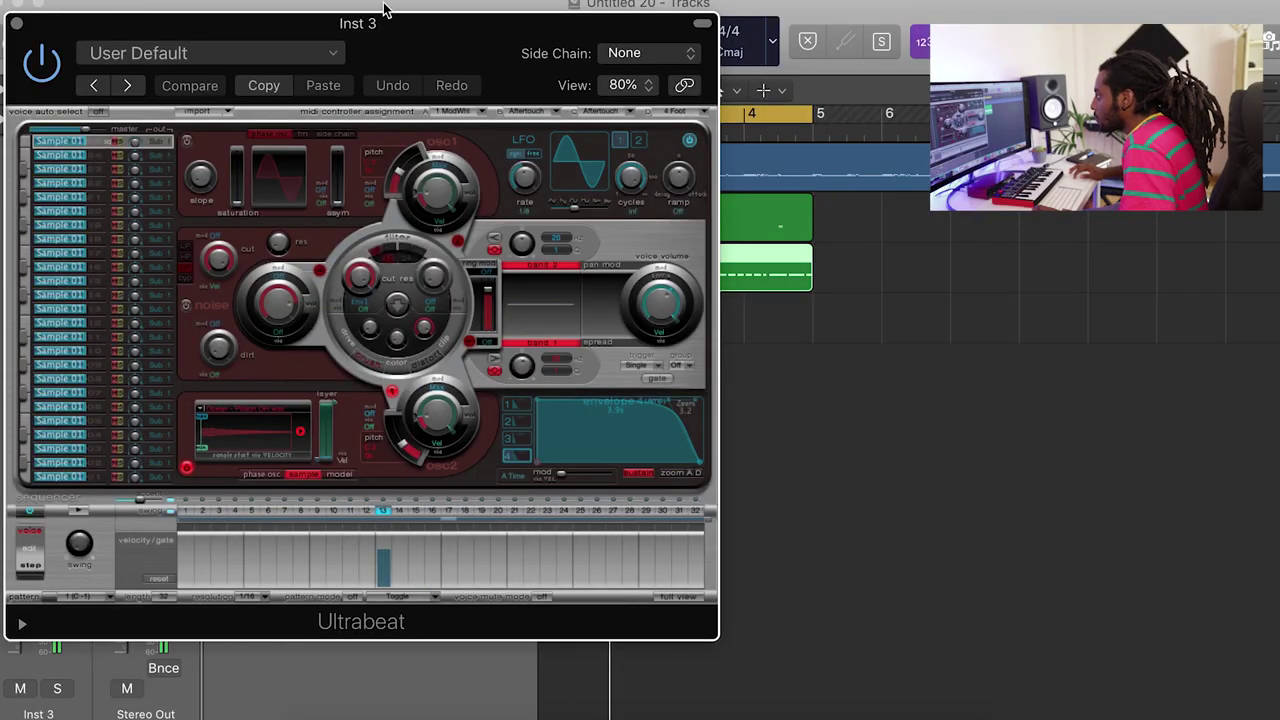
- Lower the Inst 3 channel volume to about -15.2 dB and add a hit at step 29 of its Ultrabeat pattern
drag(368, 67, 498, 77)
drag(20, 550, 20, 648)
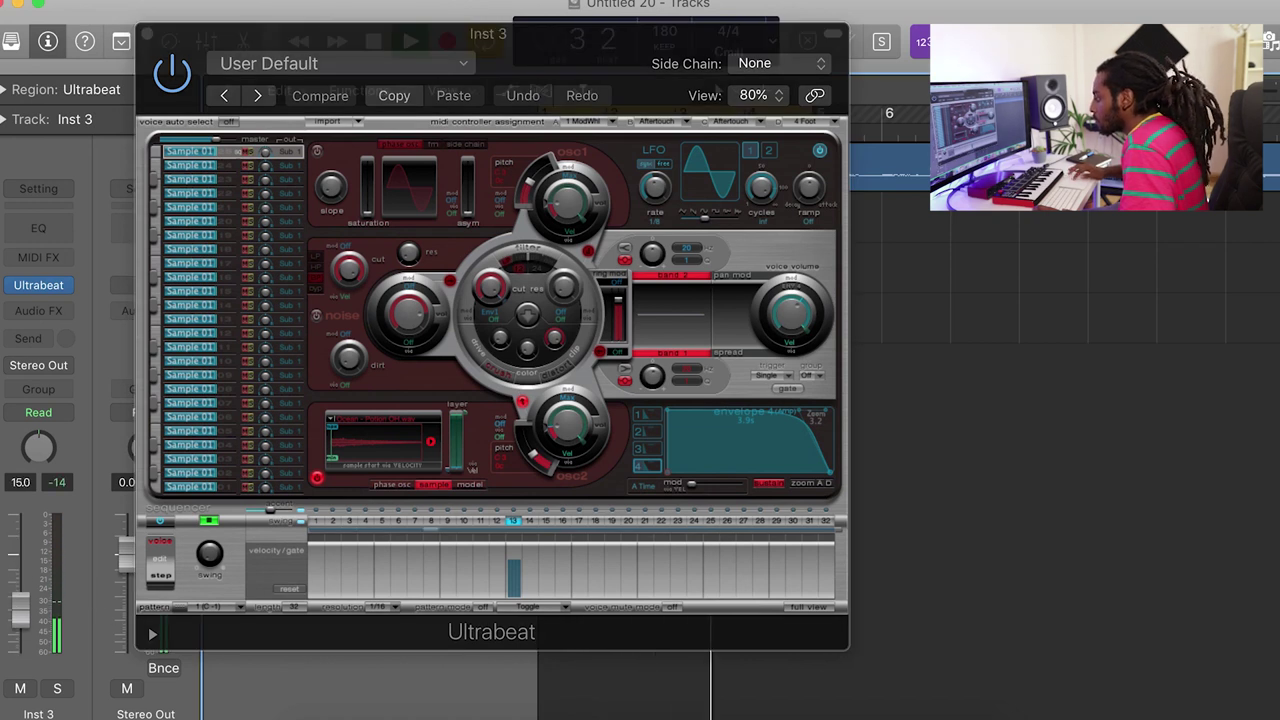
click(775, 525)
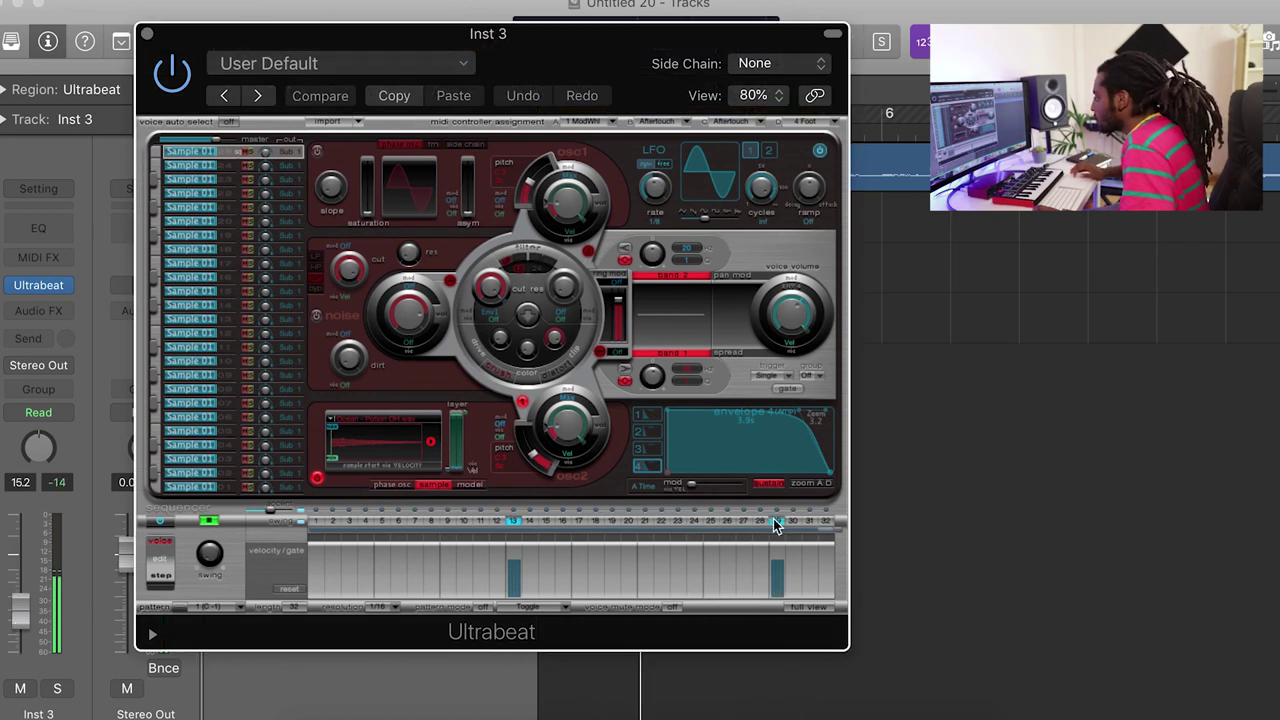
drag(838, 482, 688, 484)
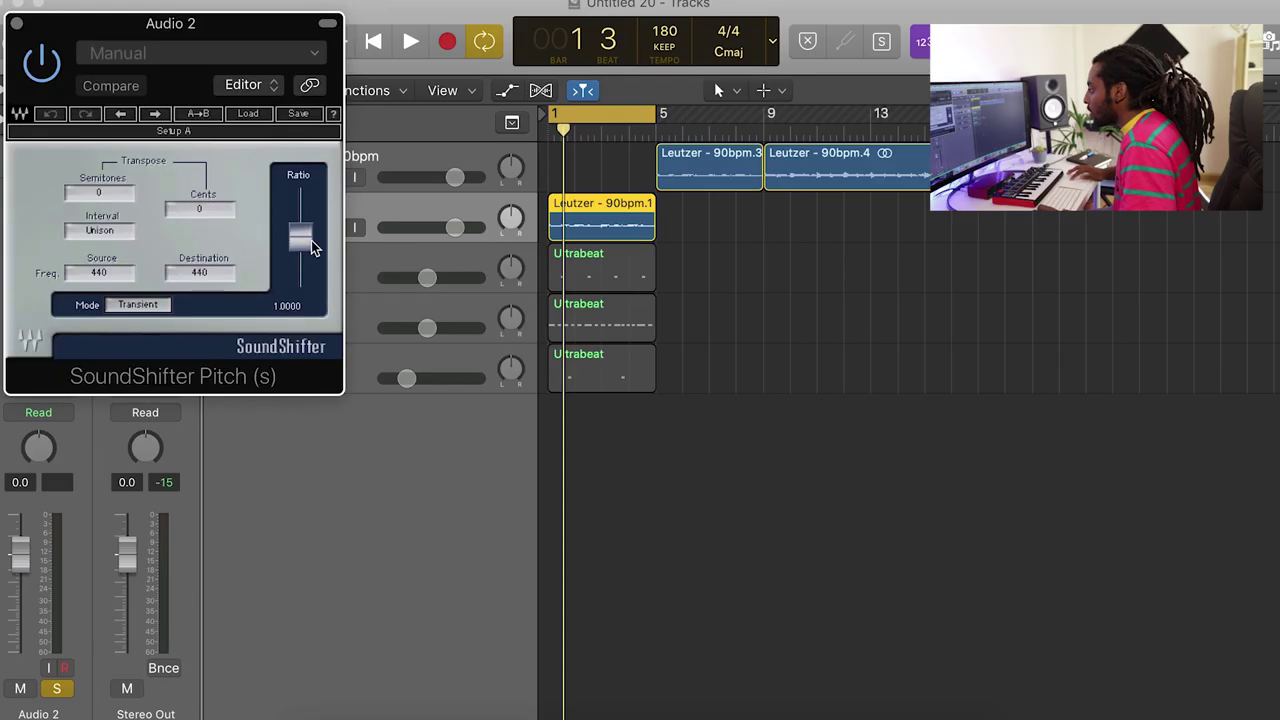
- Pitch the Audio 2 loop down 12 semitones with SoundShifter Pitch, play it back and close the plug-in
drag(311, 240, 311, 275)
key(space)
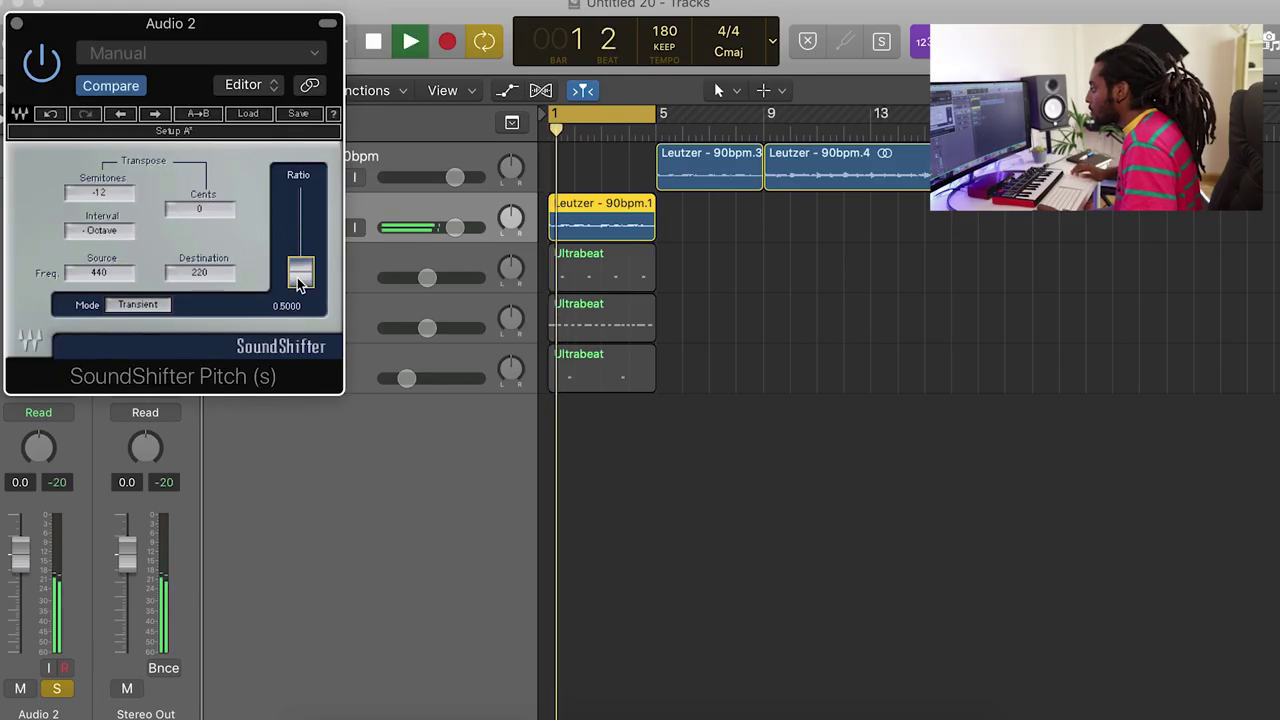
click(16, 23)
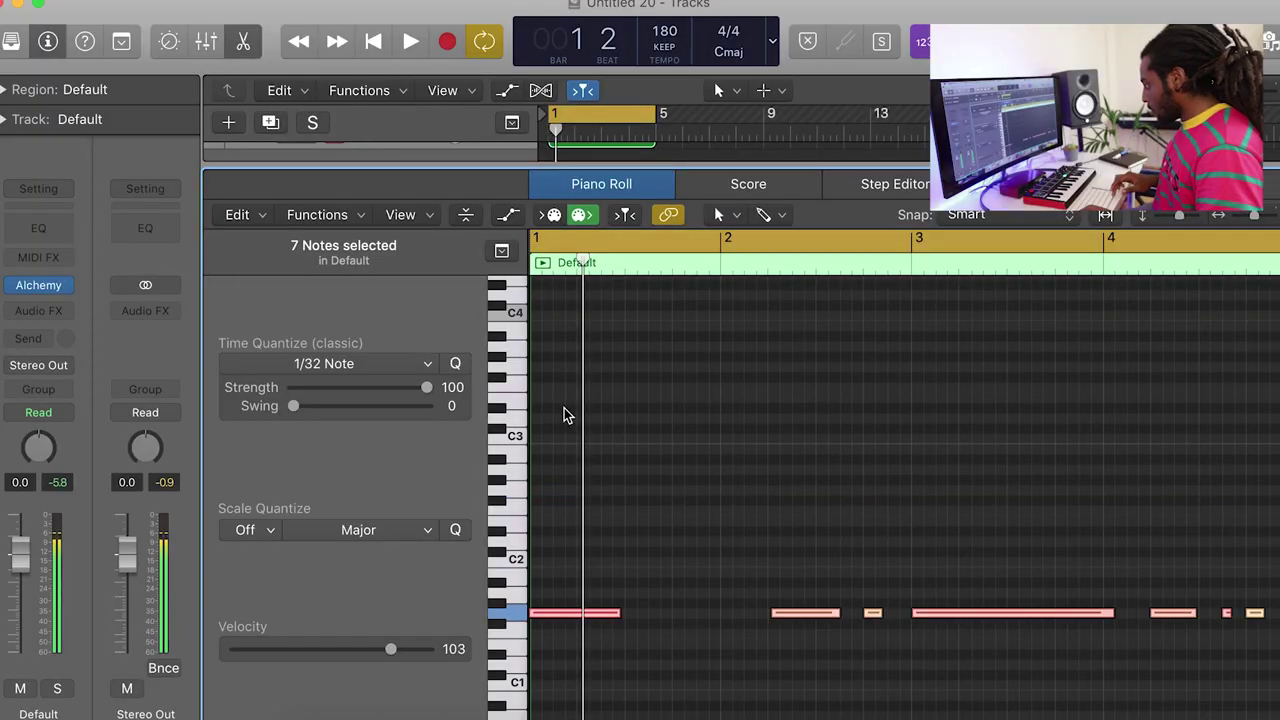
- Transpose the seven bass notes in the Default region down an octave and extend each to meet the following note
key(space)
scroll(974, 566, down, 3)
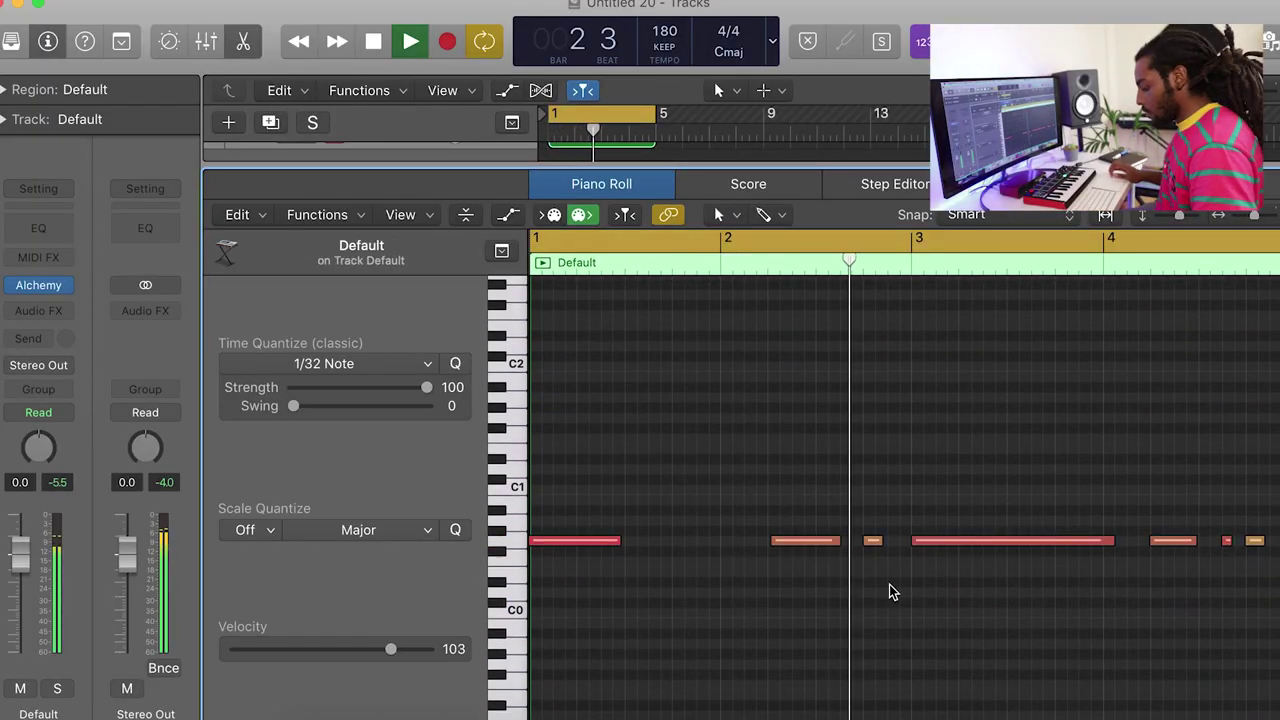
click(900, 578)
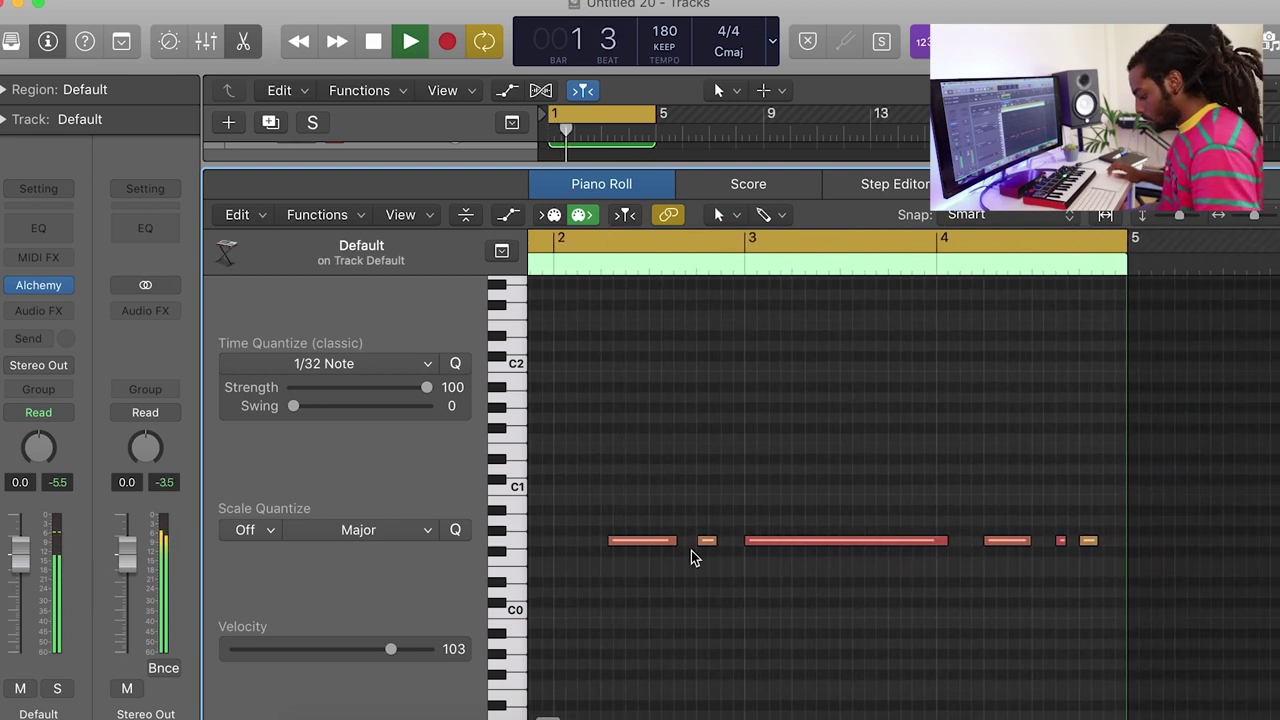
key(super+a)
key(shift+backslash)
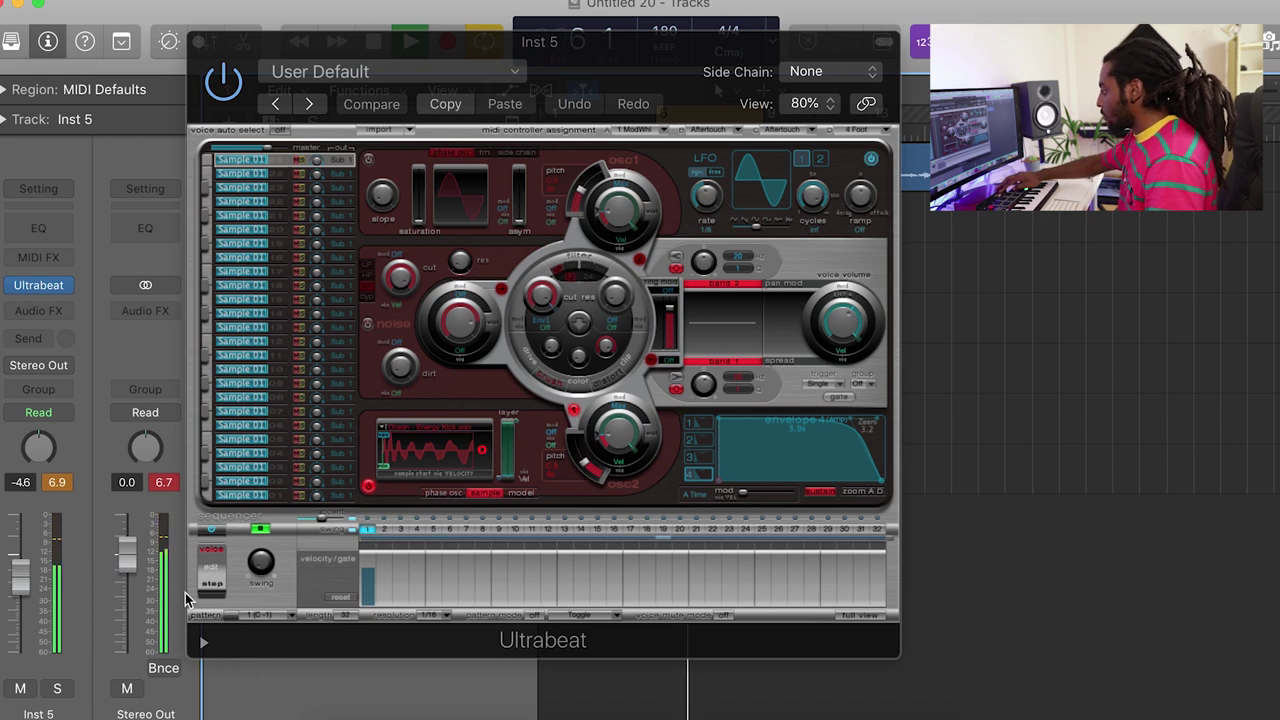
- Add a hit at step 21 of the Inst 5 pattern and place the pattern as a region on its track at bar 7
click(699, 531)
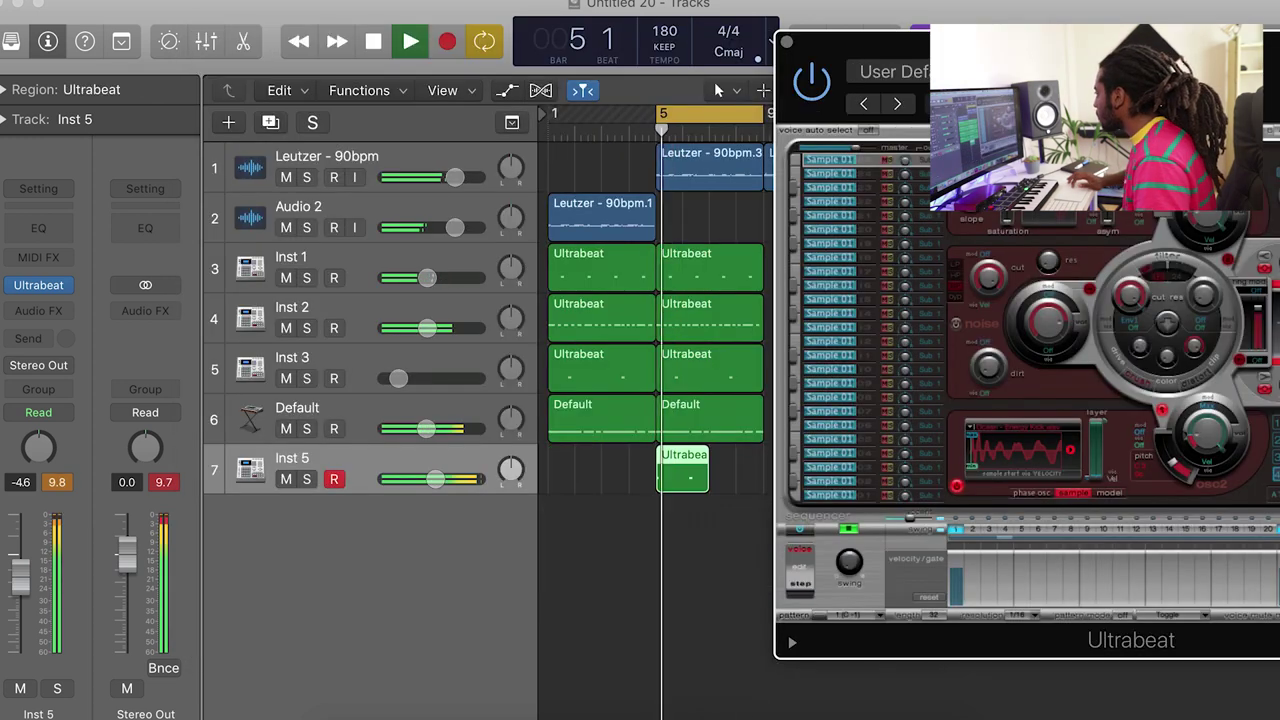
drag(1190, 92, 818, 85)
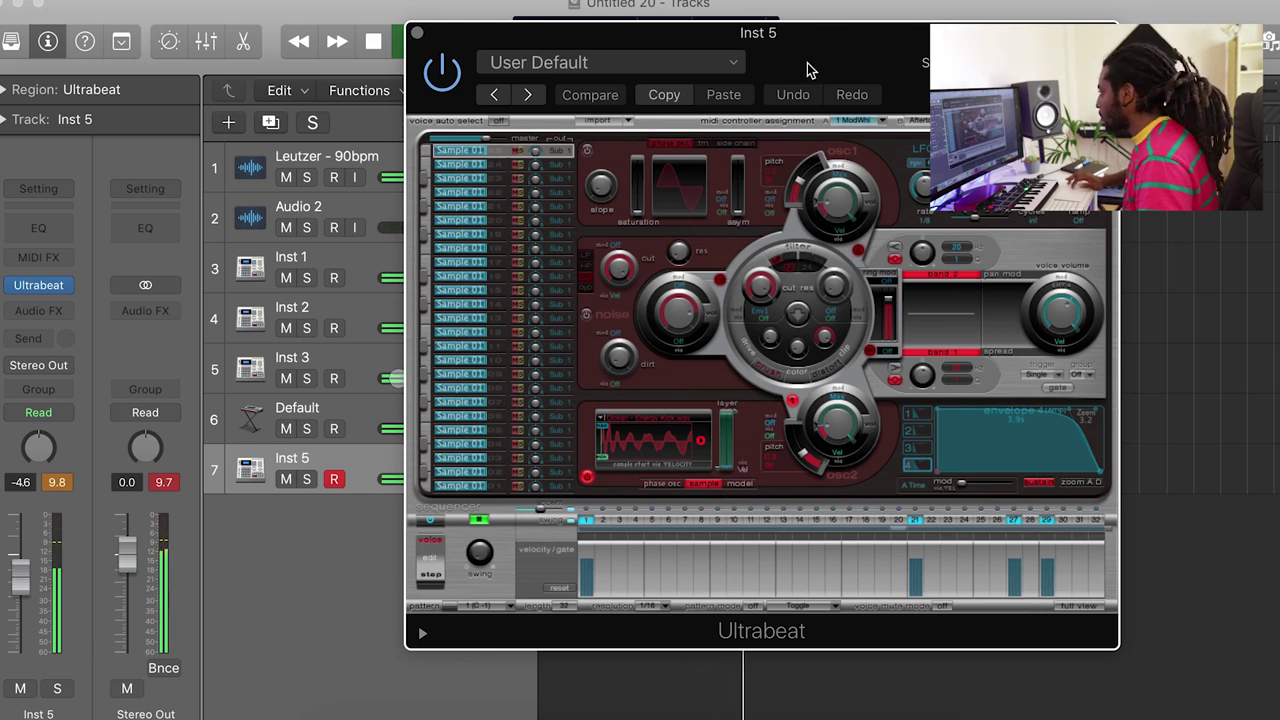
drag(447, 618, 727, 468)
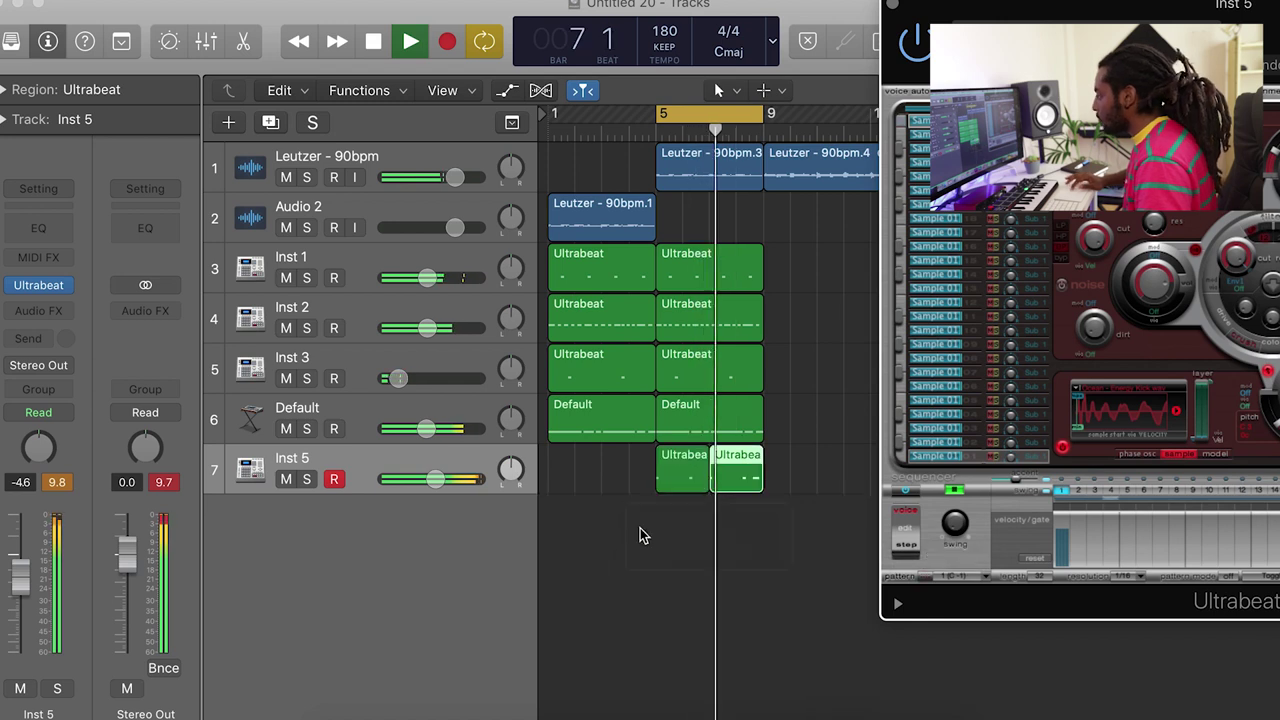
drag(435, 479, 430, 479)
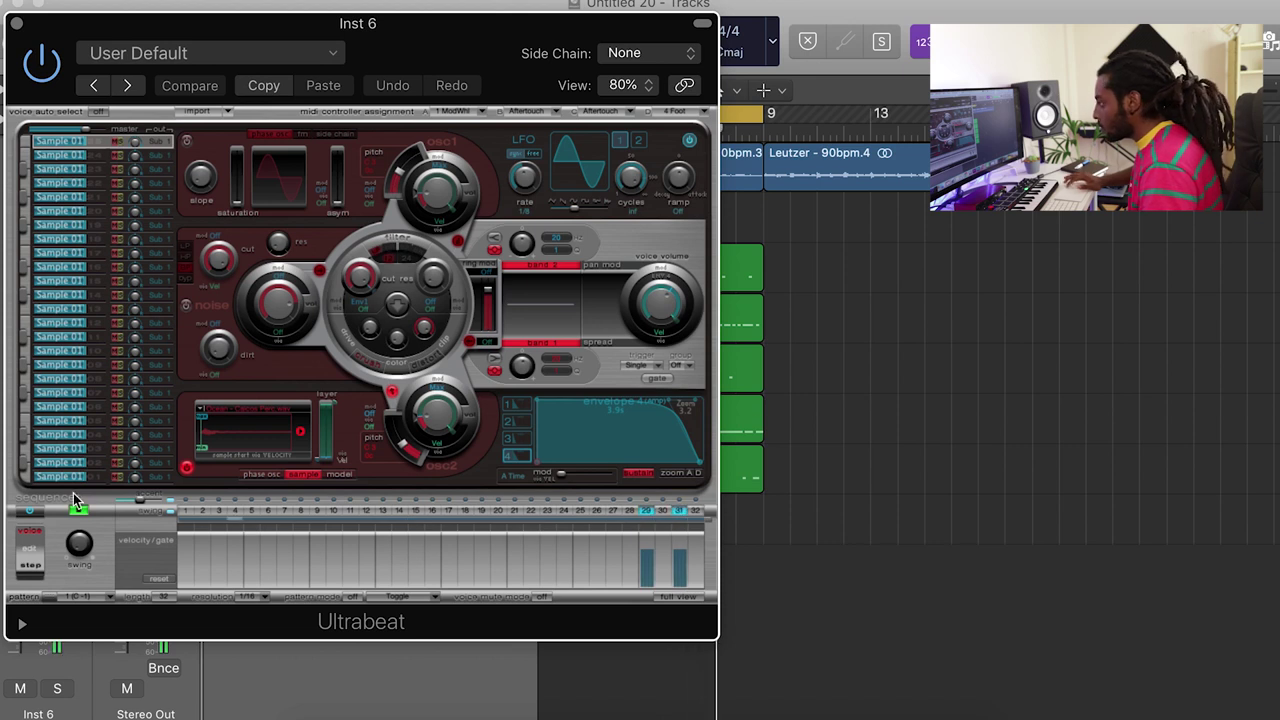
- Lower the Inst 6 channel volume to about -10.2 dB and remove the hit at step 31 from its Ultrabeat pattern
drag(140, 23, 321, 28)
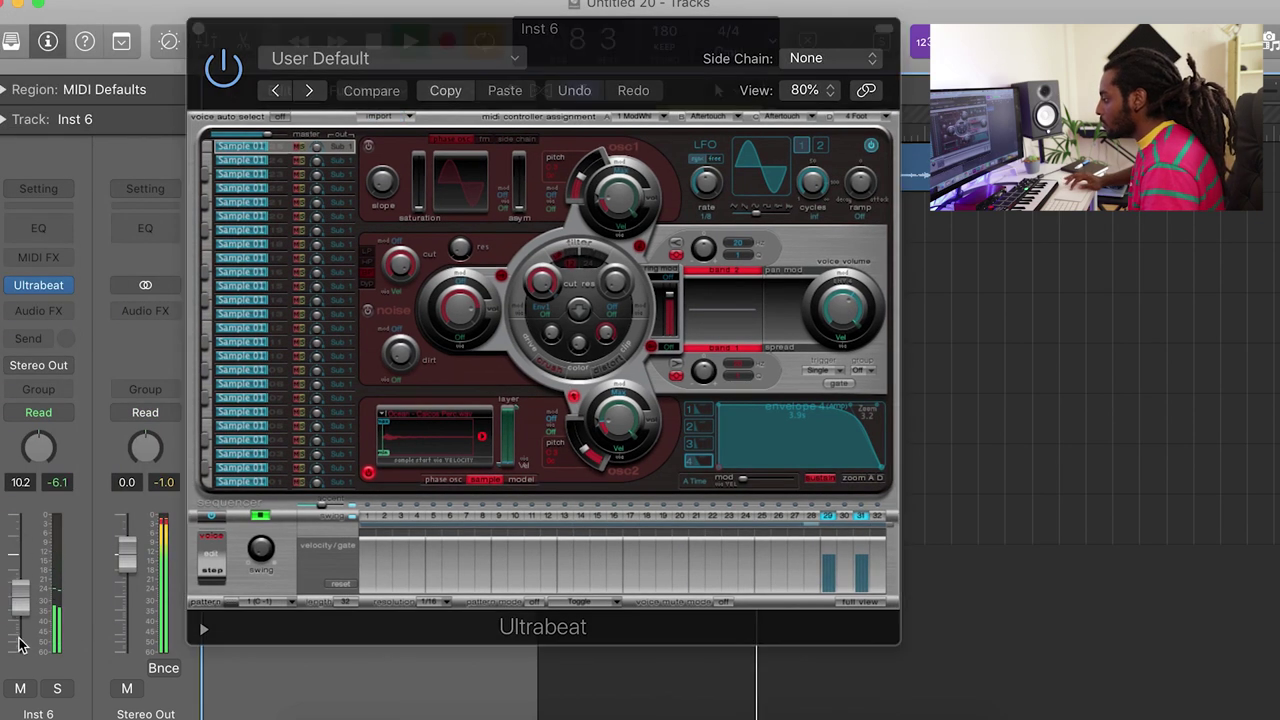
click(862, 517)
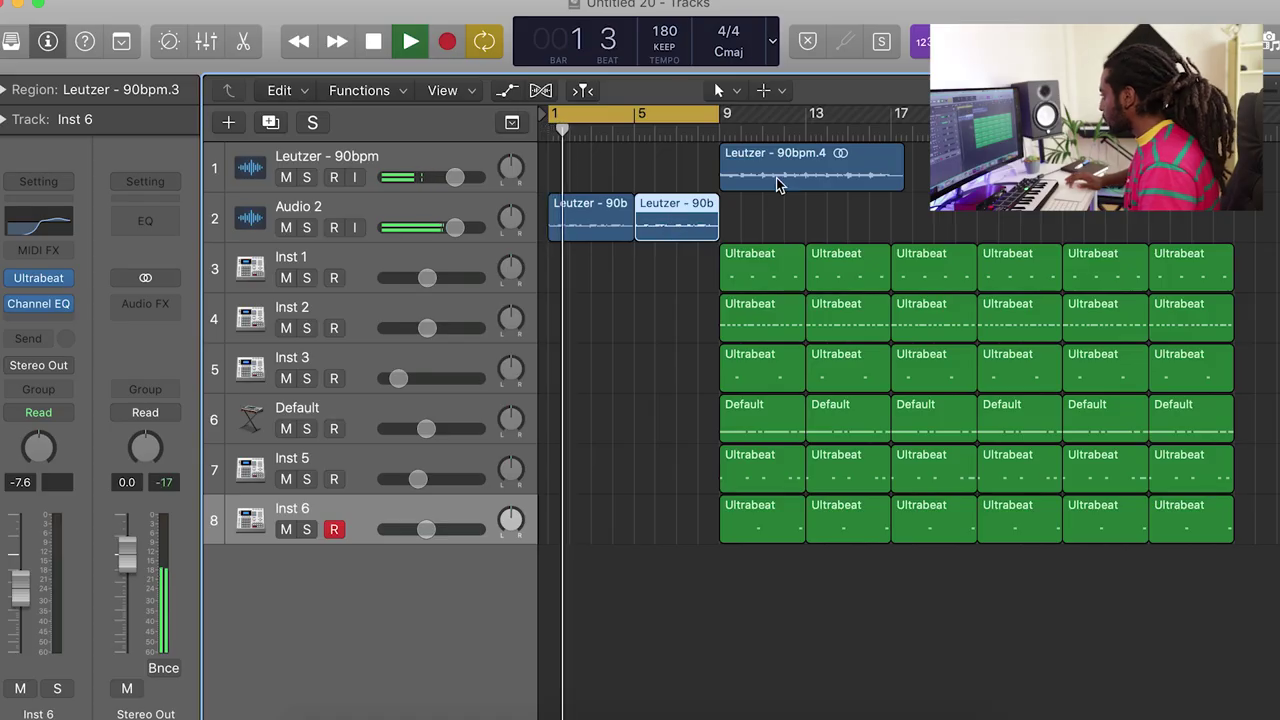
- Move the long Leutzer region on track 1 to bar 17 and copy the two Audio 2 loops onto track 1 at bar 9
drag(776, 177, 824, 235)
click(646, 220)
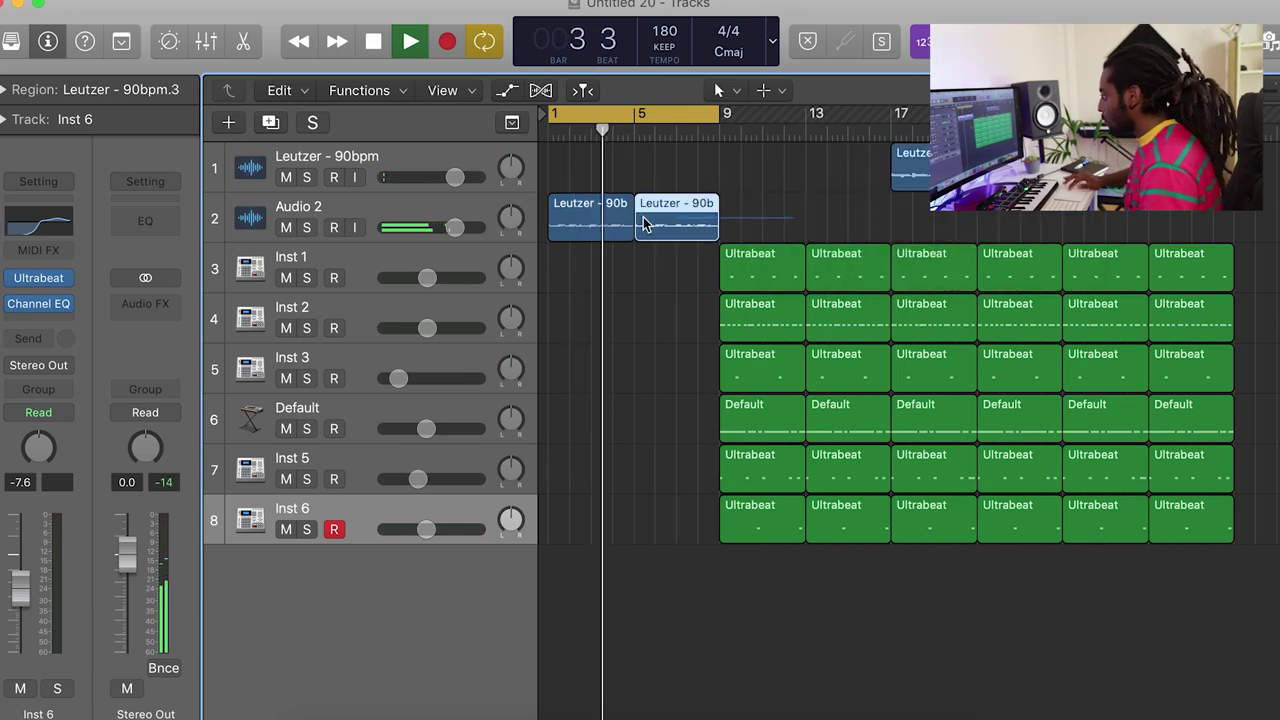
shift+click(563, 220)
drag(558, 212, 728, 163)
- Shift all 36 instrument regions to start at bar 17 and set the cycle range to bars 17 to 25
click(675, 114)
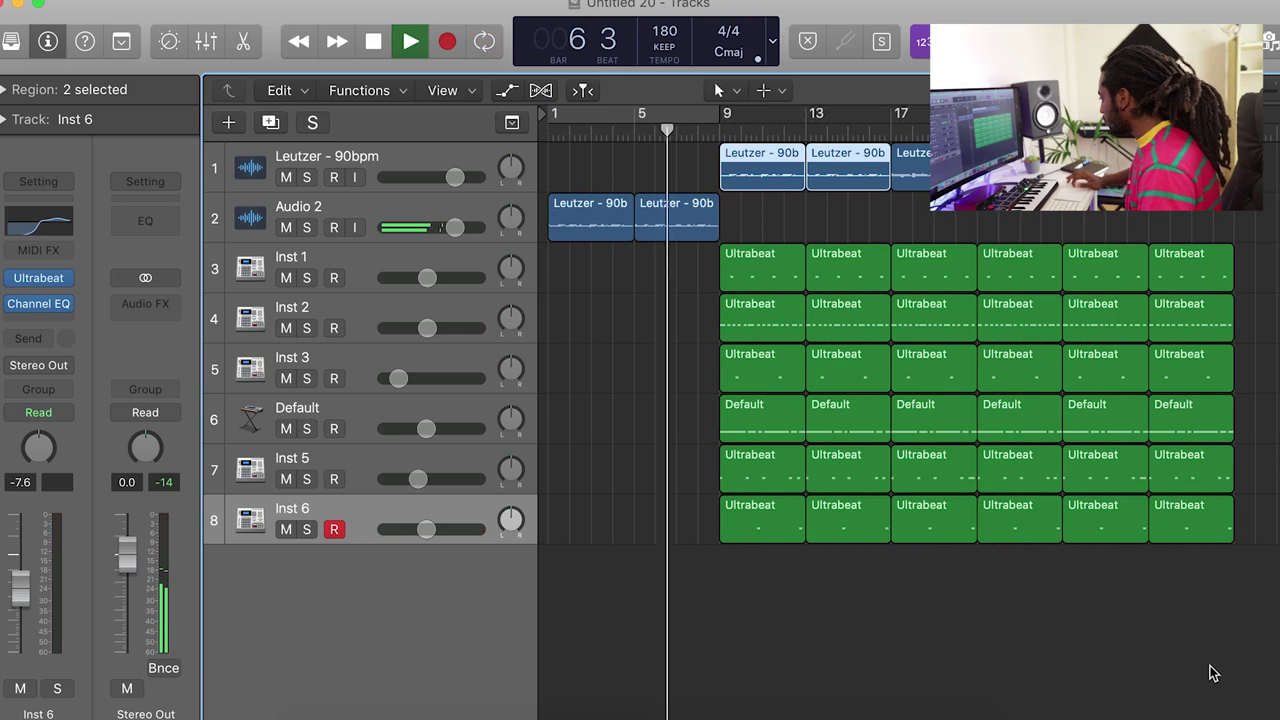
drag(1194, 607, 1018, 268)
click(658, 112)
drag(657, 112, 1001, 112)
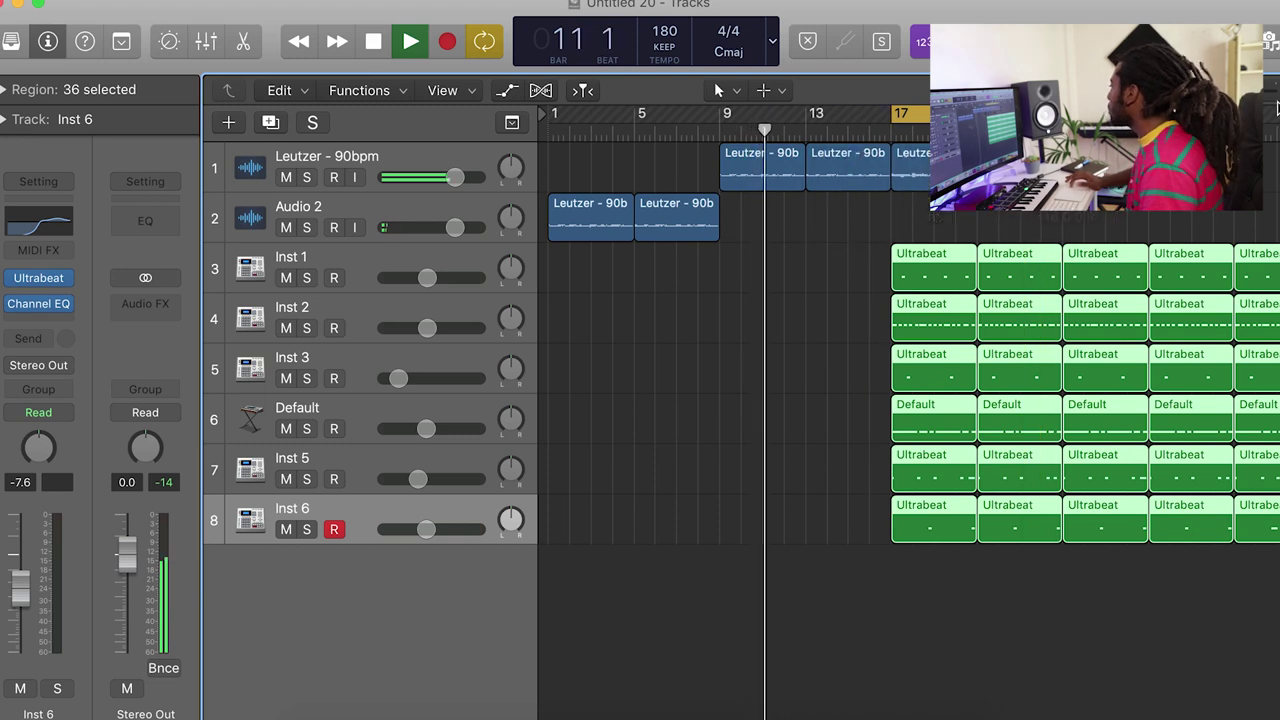
- Move the long Leutzer region to about bar 28 and repeat the two track 1 loops across bars 17 to 25
key(super+Left)
key(super+Left)
drag(852, 178, 1005, 178)
drag(748, 211, 683, 158)
key(super+r)
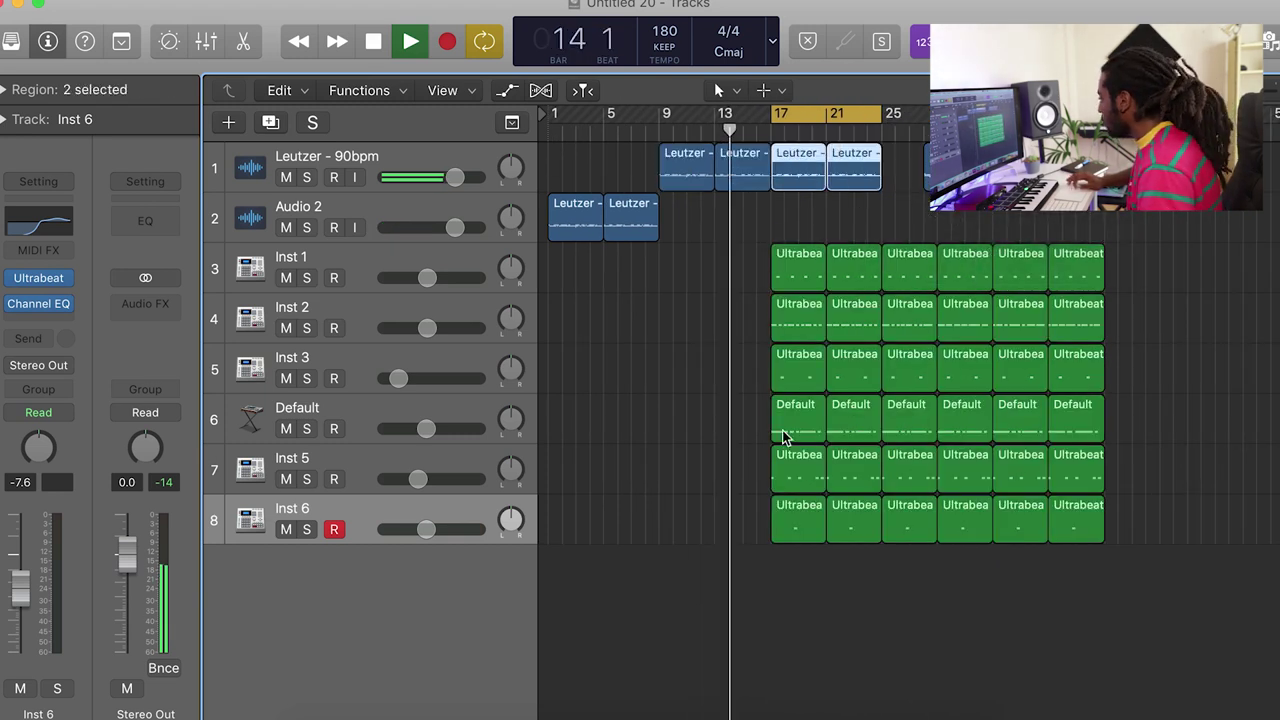
- Delete the Inst 5 and Inst 6 regions between bars 17 and 25
click(884, 601)
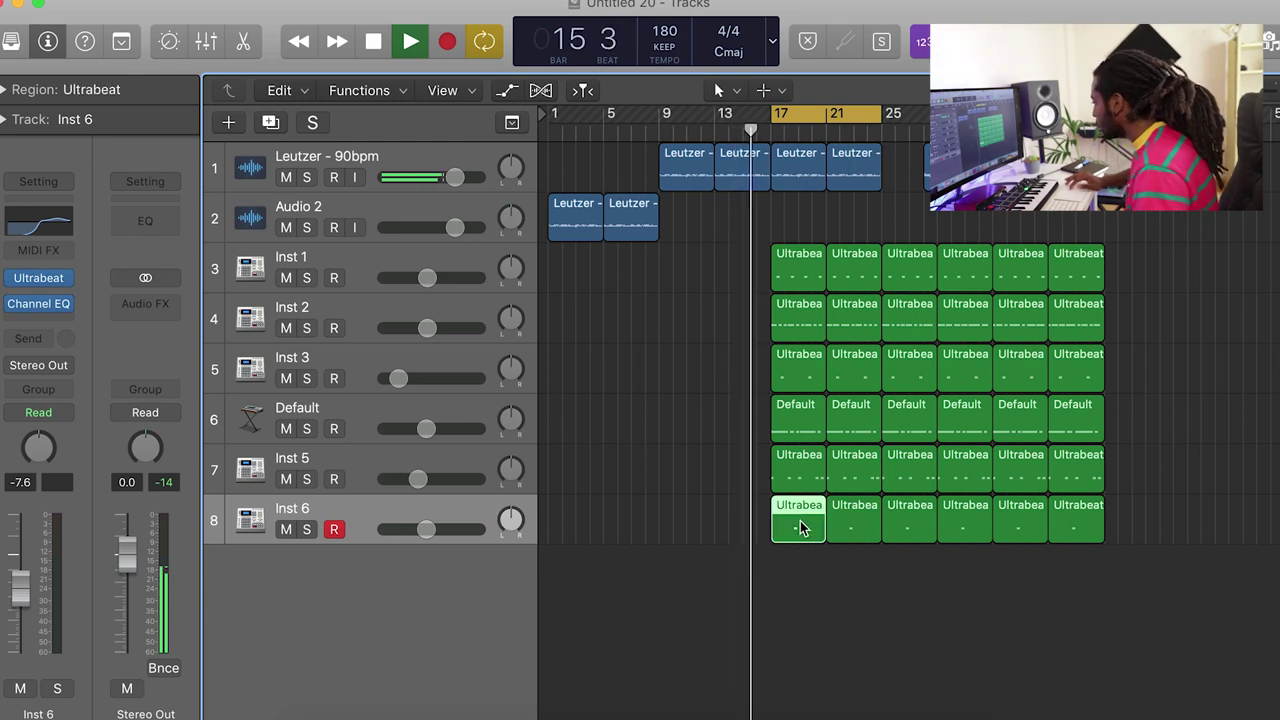
click(797, 533)
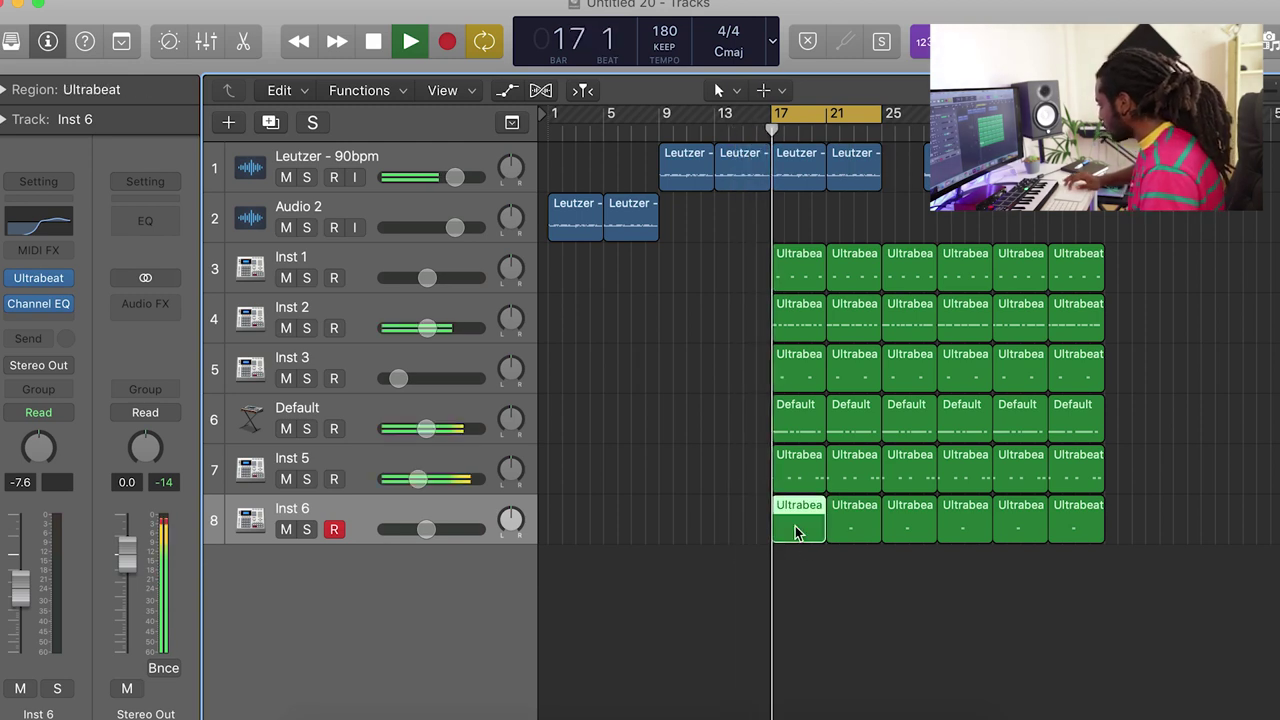
drag(871, 560, 808, 479)
key(Delete)
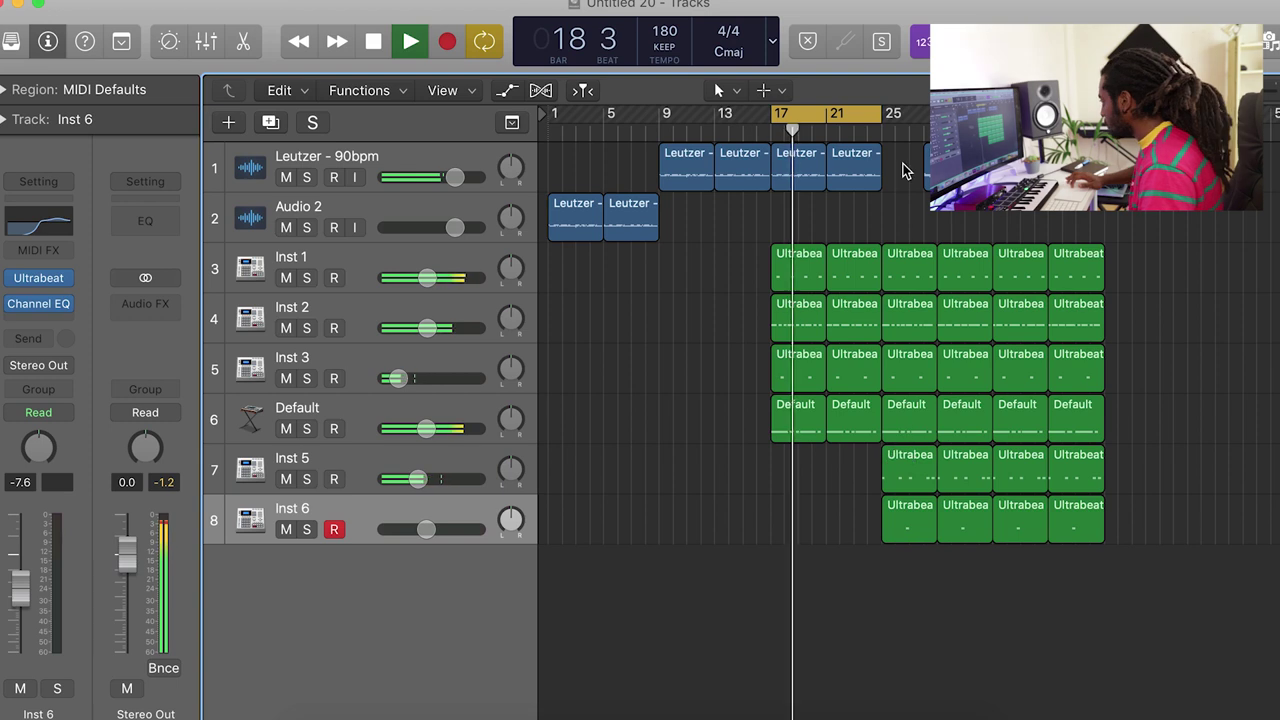
- Delete the two Inst 3 regions between bars 17 and 25
scroll(871, 443, right, 3)
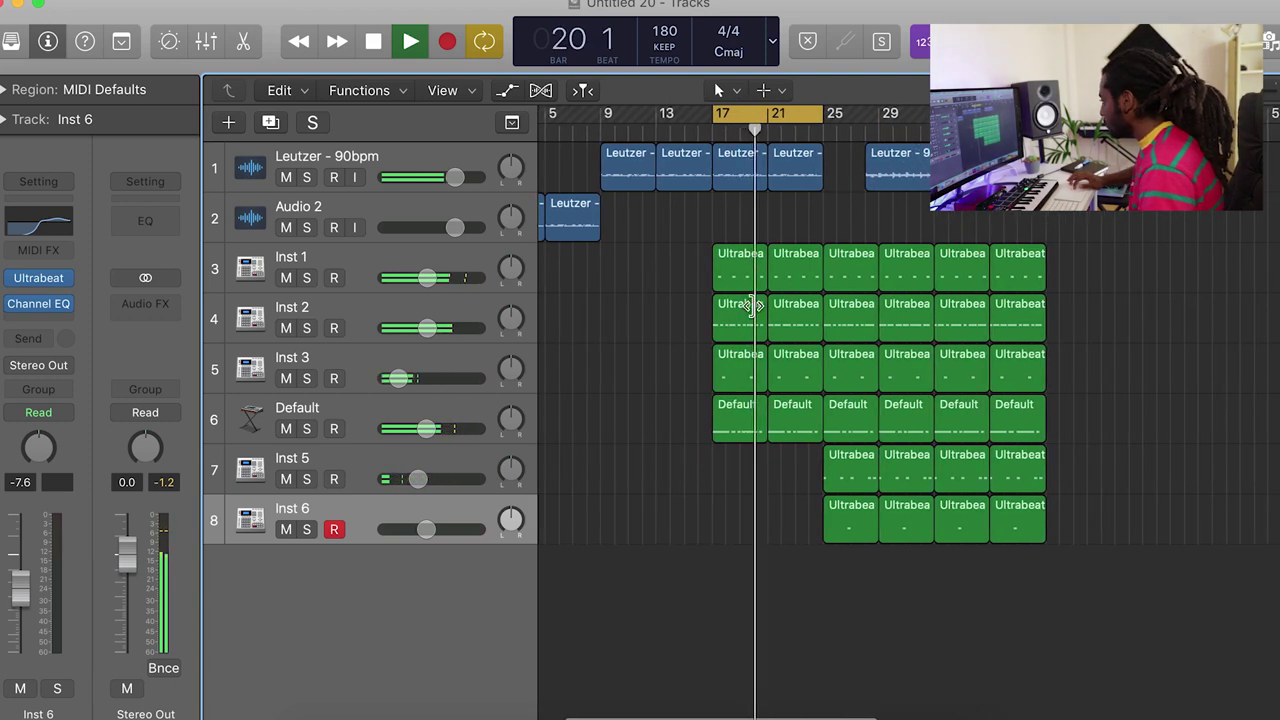
click(741, 379)
key(Delete)
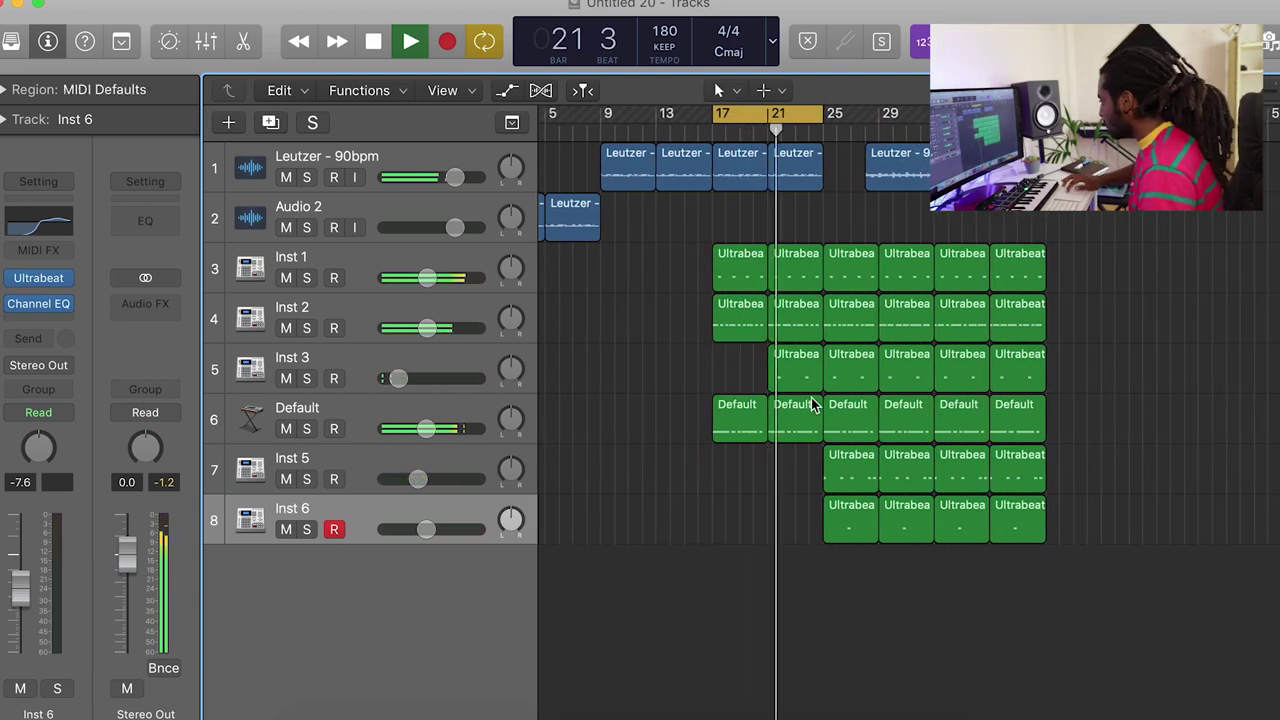
click(798, 387)
key(Delete)
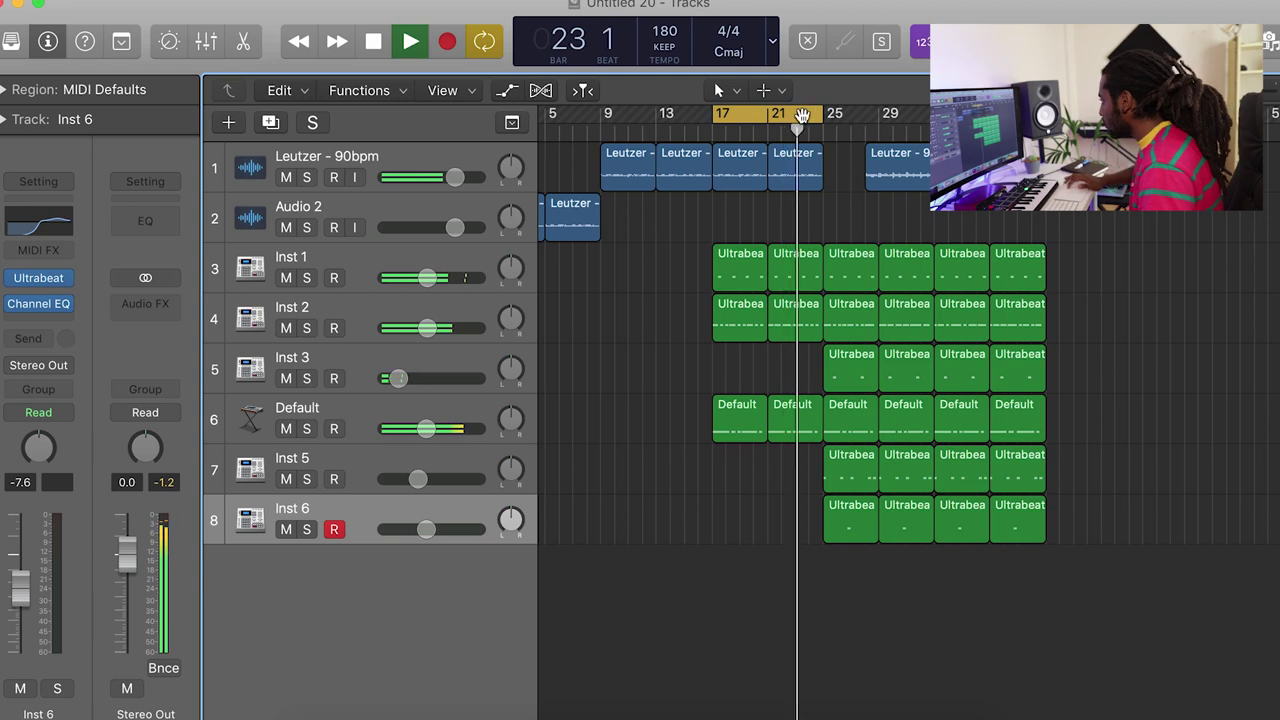
- Move the cycle range to bars 25 to 33 and extend the track 1 loops with two more copies there
drag(802, 116, 914, 116)
drag(890, 170, 1016, 170)
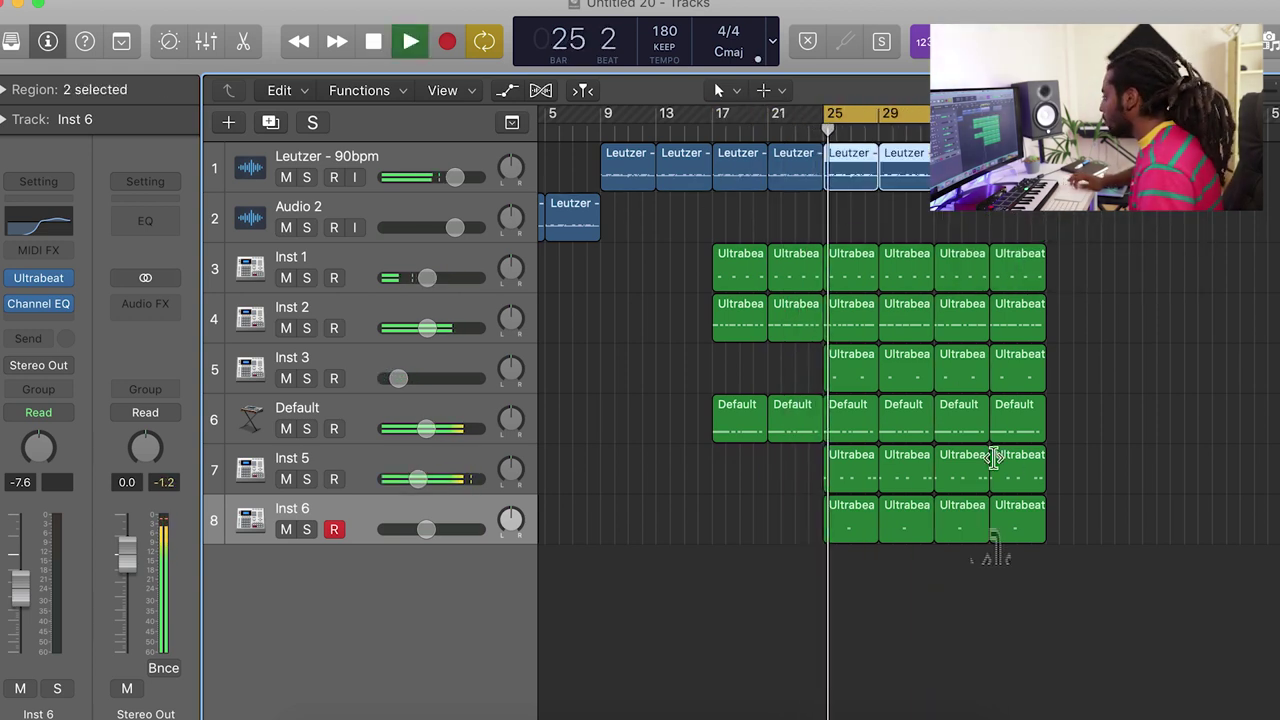
- Place two Leutzer loops on the Audio 2 track across bars 33 to 41 and move the cycle range there
click(1023, 620)
drag(1052, 600, 945, 243)
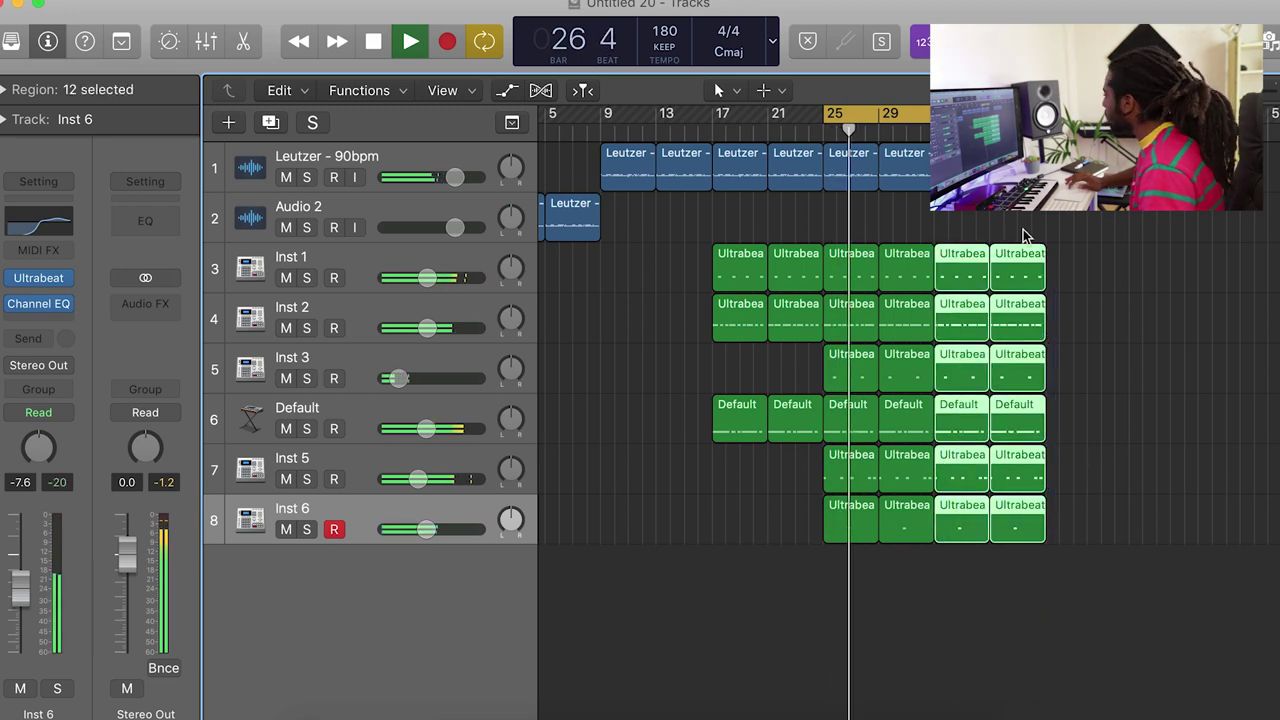
drag(1018, 170, 1236, 170)
drag(927, 222, 973, 235)
drag(880, 112, 992, 112)
scroll(1019, 487, right, 2)
click(945, 605)
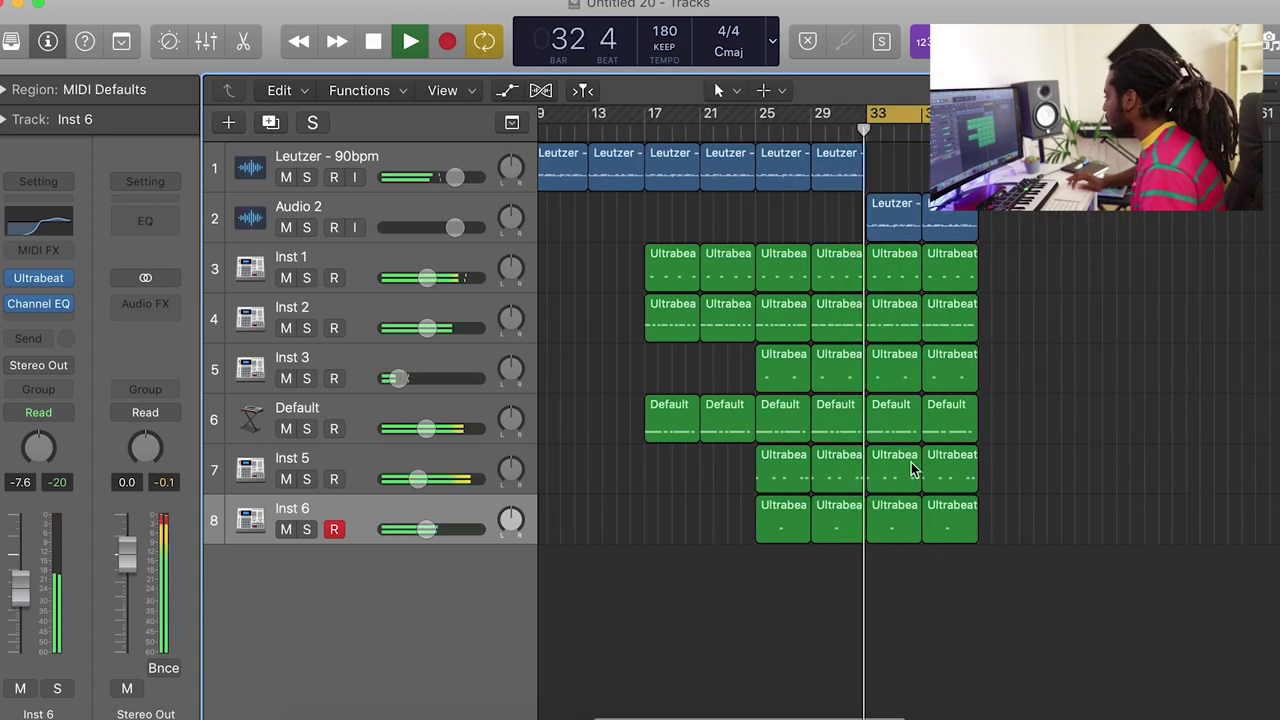
- Delete the Inst 5 and Inst 6 regions between bars 33 and 41
click(935, 465)
shift+click(905, 468)
key(Delete)
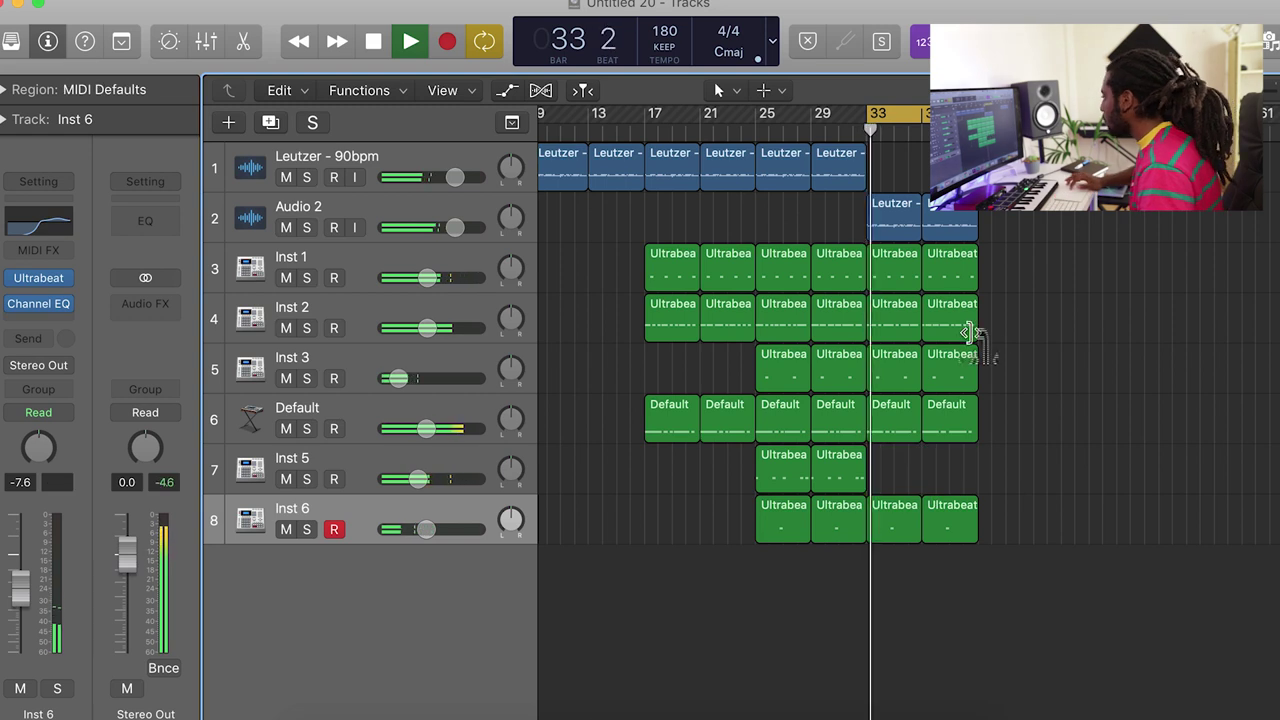
drag(963, 580, 898, 527)
key(Delete)
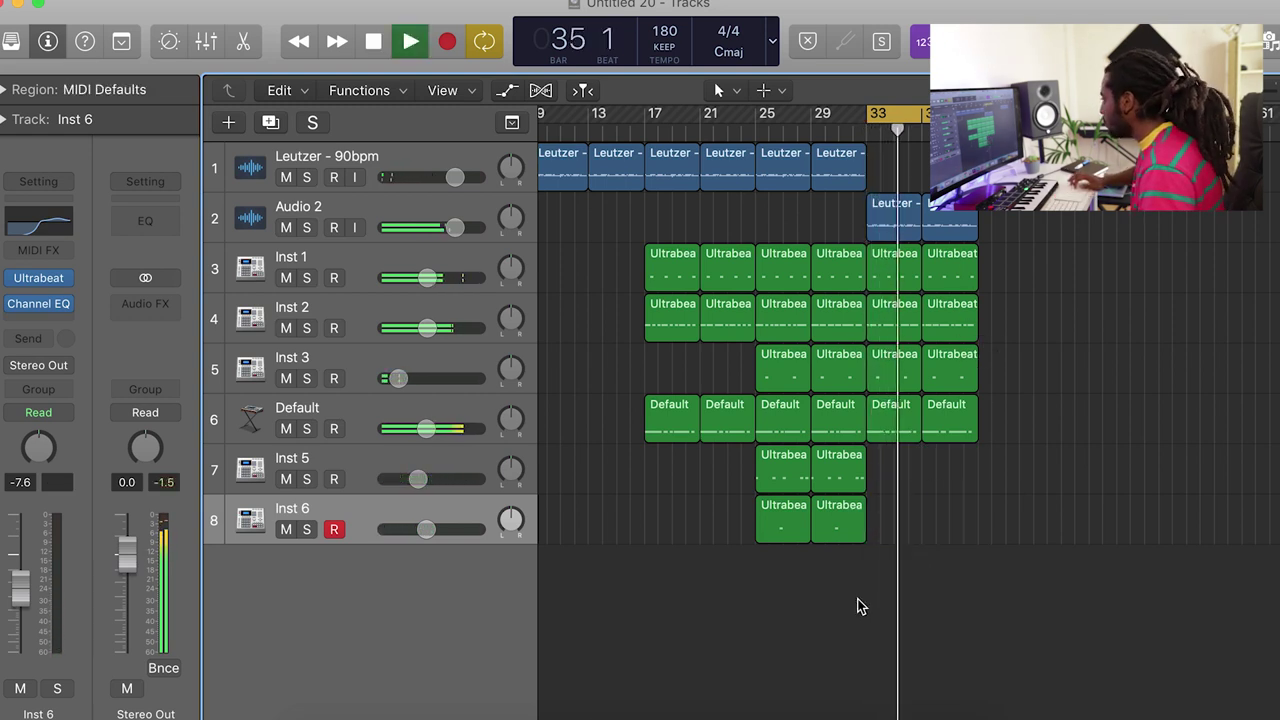
- Copy the twelve instrument regions from bars 25 to 33 into bars 41 to 49
drag(978, 548, 896, 246)
drag(857, 557, 1005, 280)
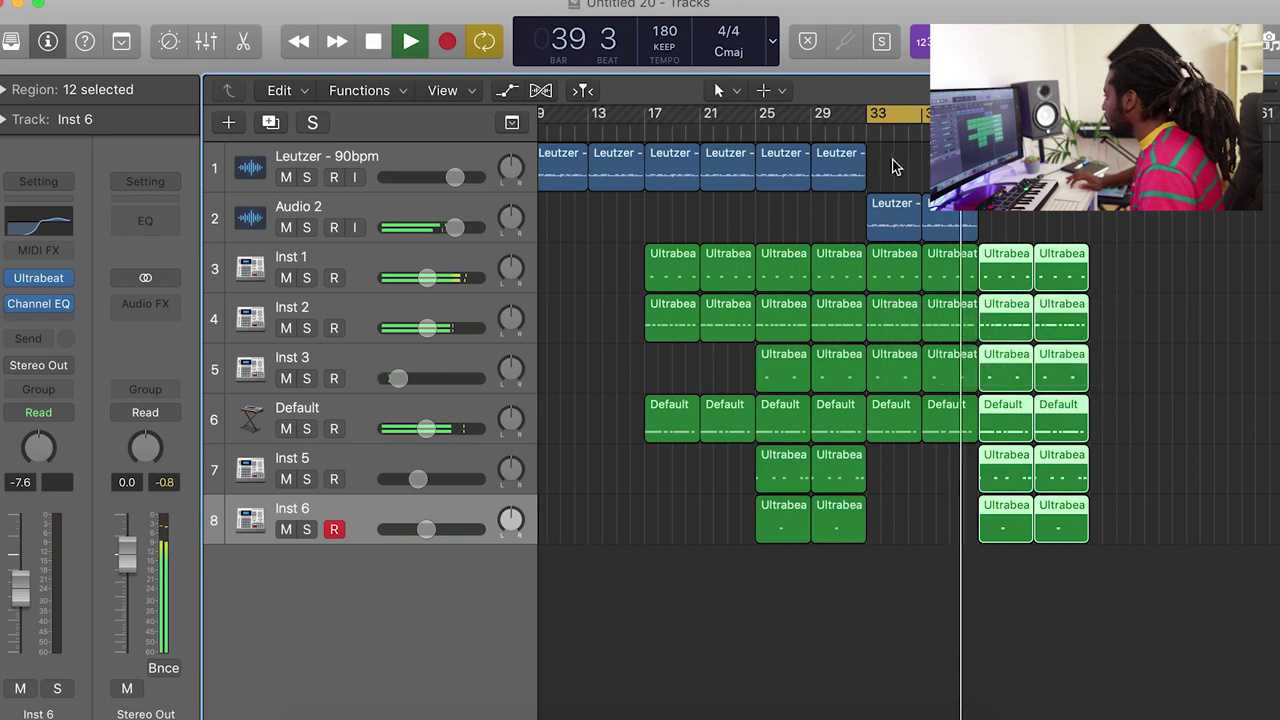
click(951, 585)
key(space)
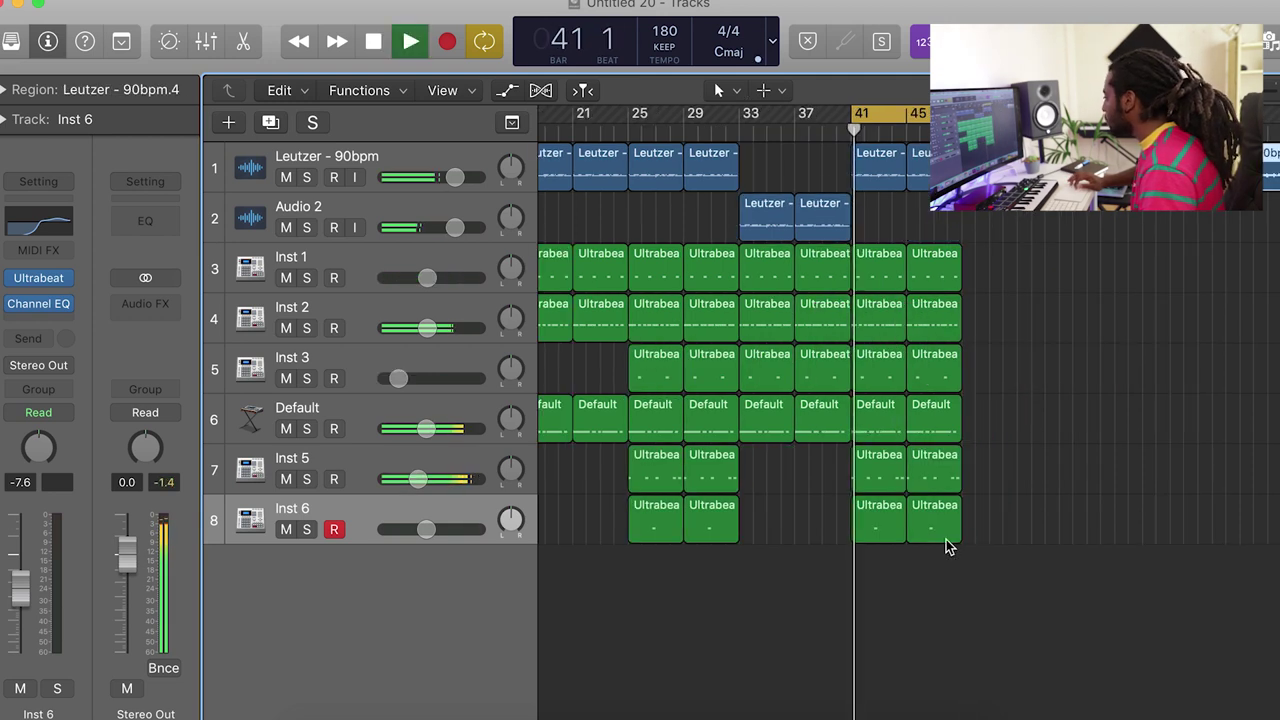
click(945, 535)
key(BackSpace)
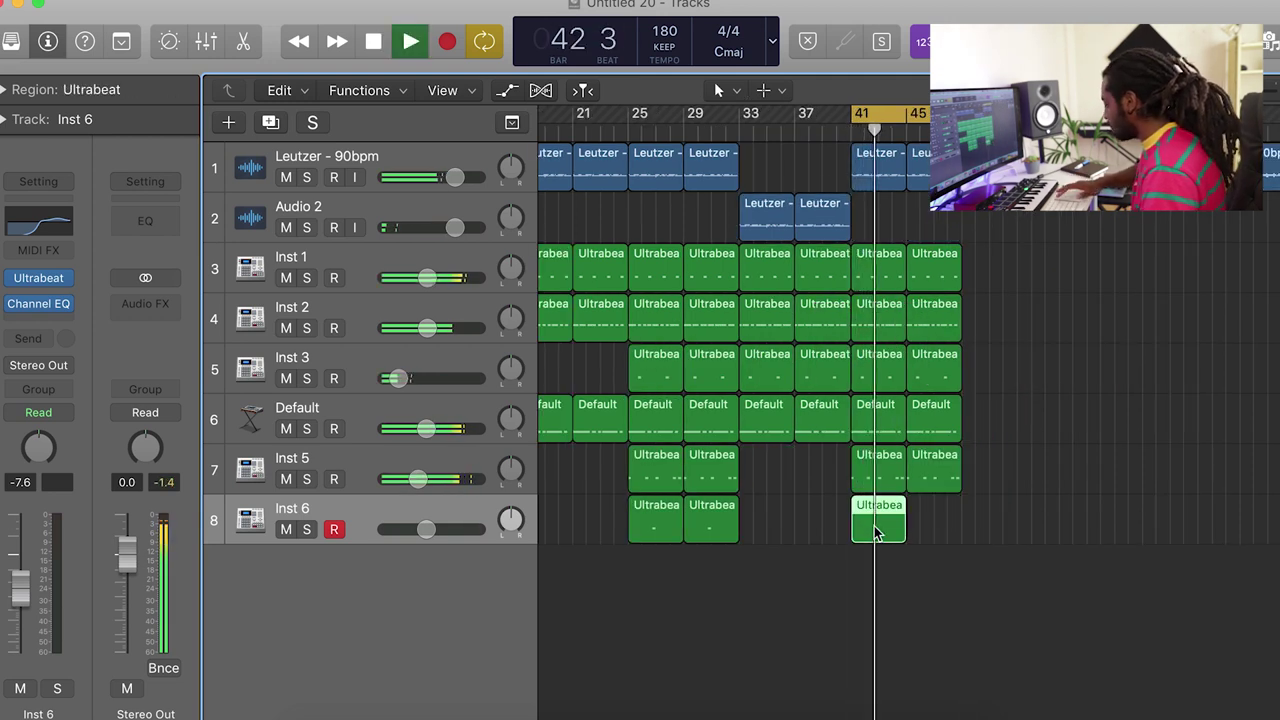
key(BackSpace)
key(super+z)
key(super+z)
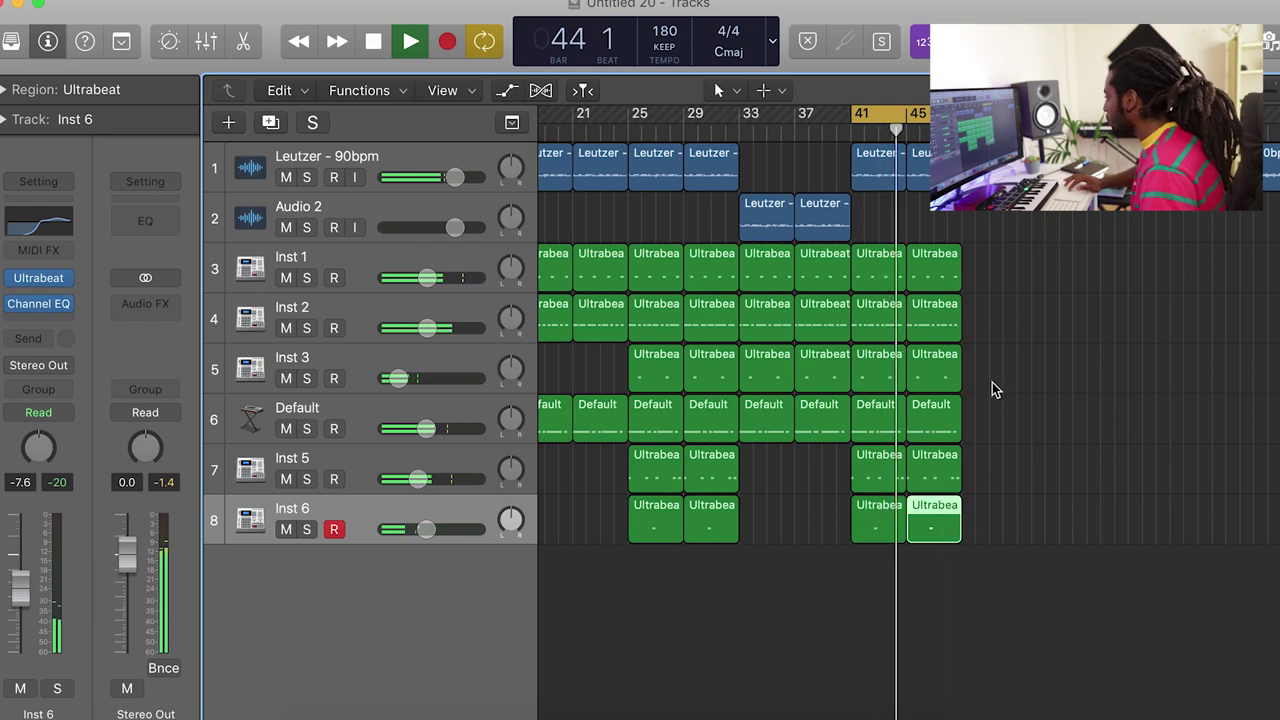
- Delete the Inst 3 regions between bars 41 and 49 and repeat the remaining instrument regions, with the cycle range, into bars 49 to 57
drag(994, 389, 871, 374)
key(BackSpace)
drag(971, 601, 862, 114)
key(super+r)
scroll(1226, 544, right, 4)
click(1198, 541)
drag(786, 114, 871, 117)
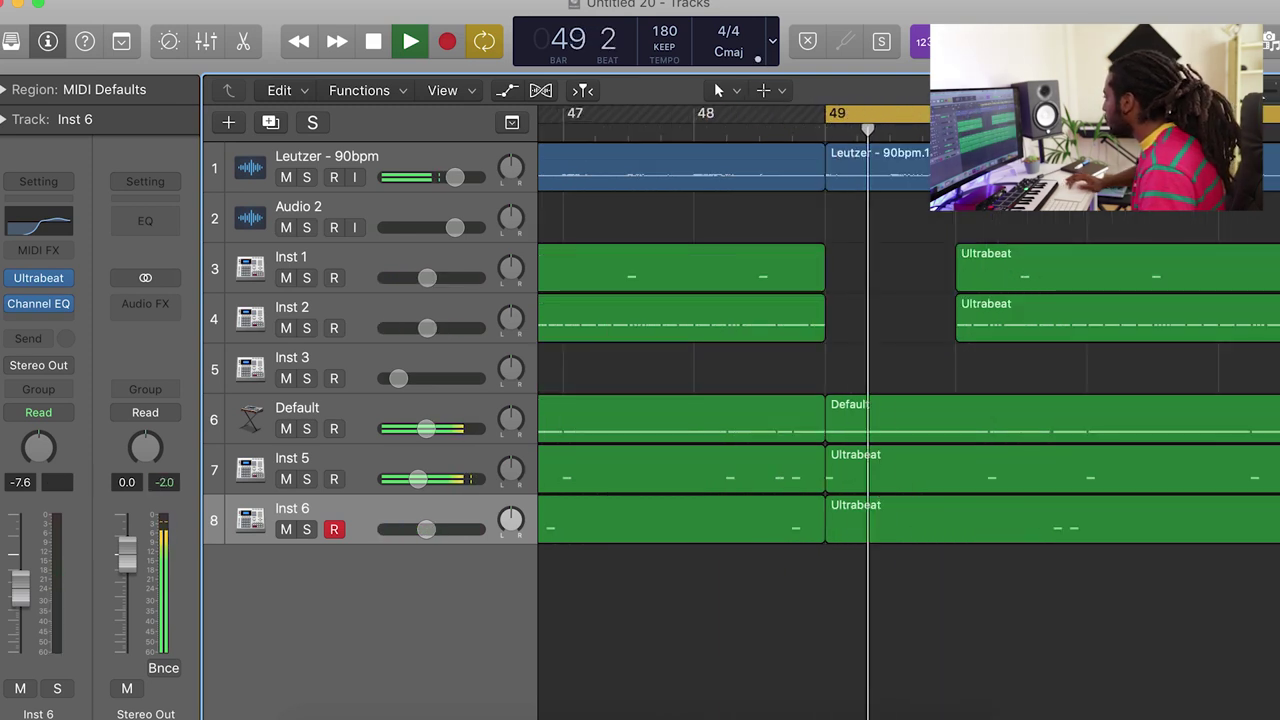
key(super+Left)
key(super+Left)
key(super+Left)
key(super+Left)
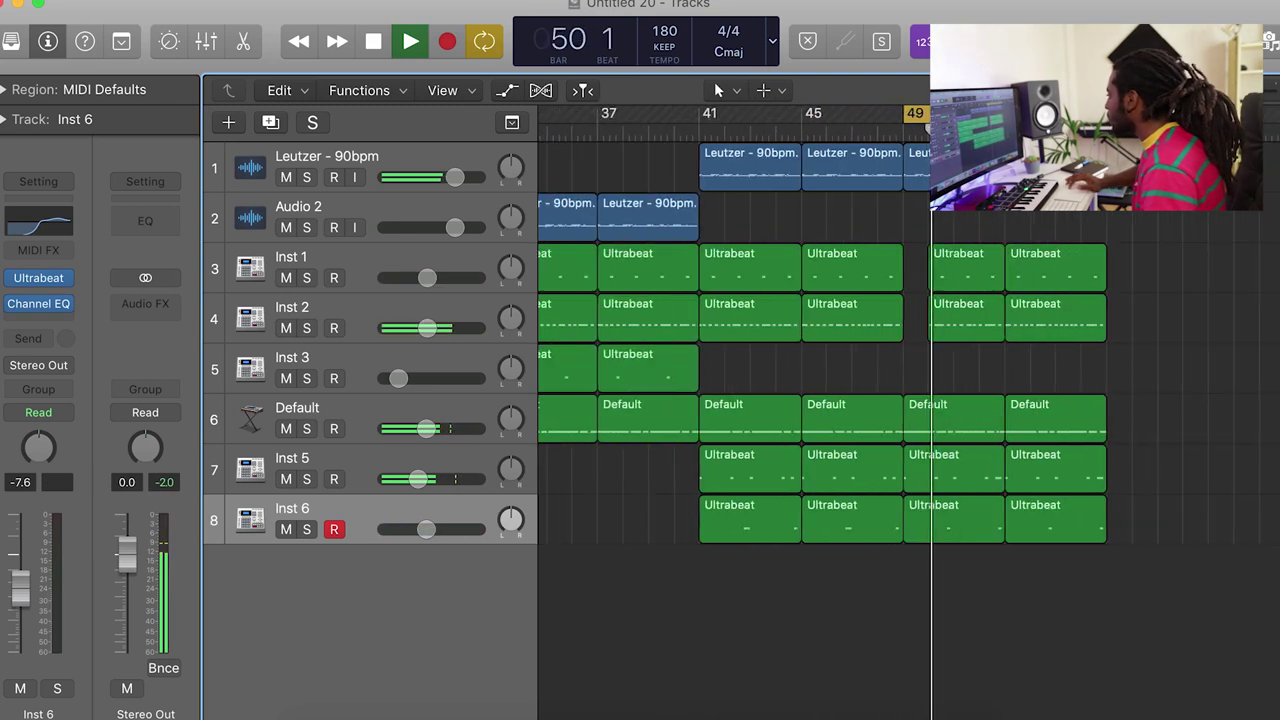
scroll(1206, 488, right, 2)
key(super+Left)
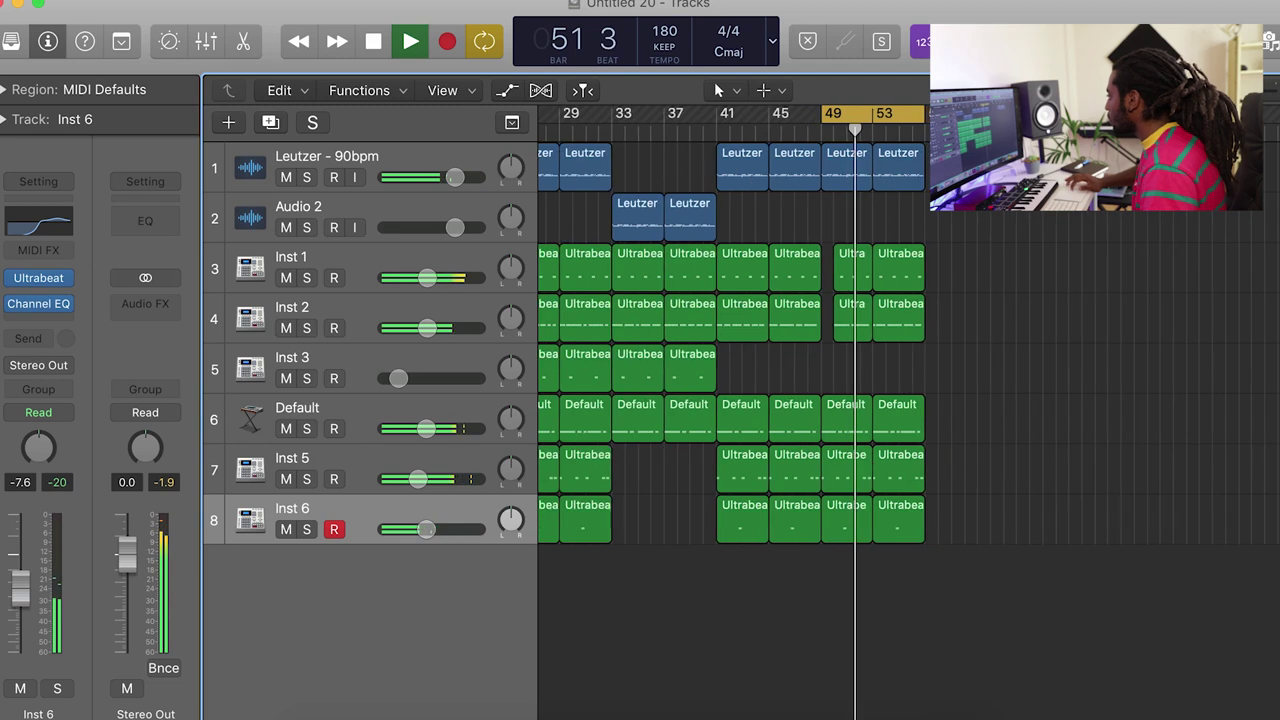
mouse_move(969, 165)
mouse_down()
mouse_move(985, 222)
mouse_move(969, 222)
mouse_move(975, 172)
mouse_up()
scroll(975, 172, right, 3)
click(985, 180)
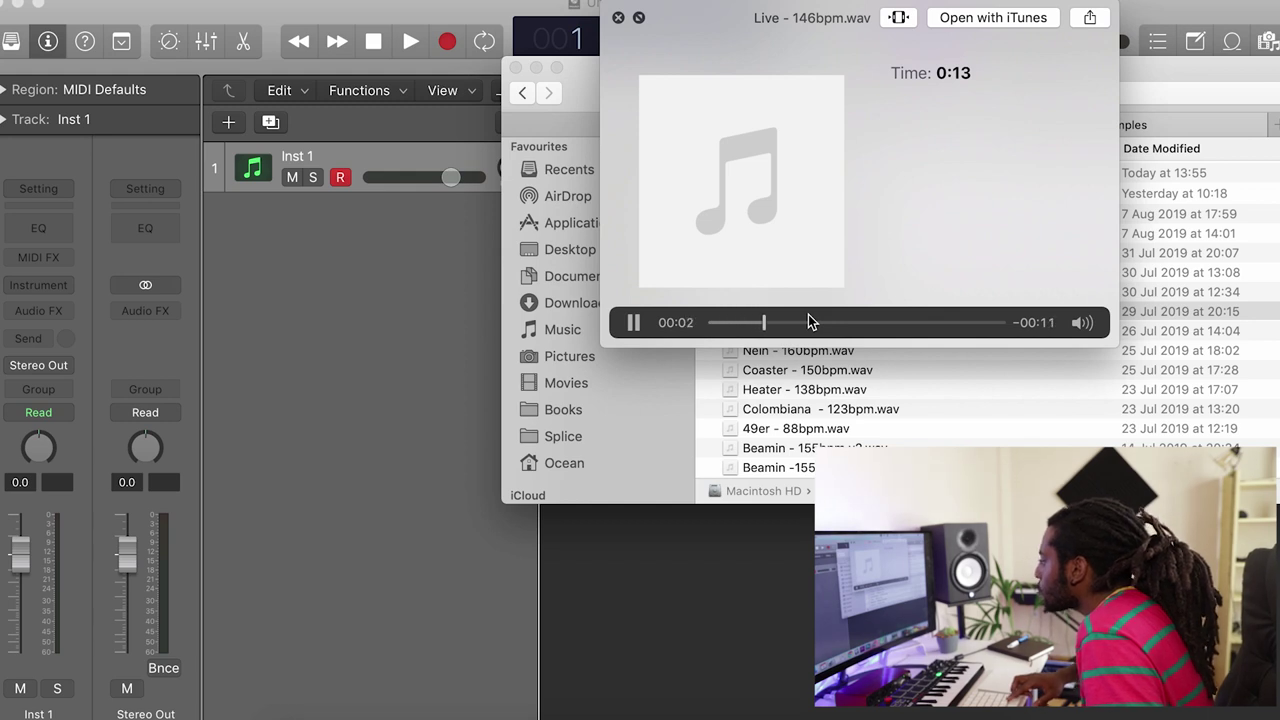
- Audition the samples that follow Live - 146bpm.wav in the sample folder, including Rafa - 140bpm.wav
key(Down)
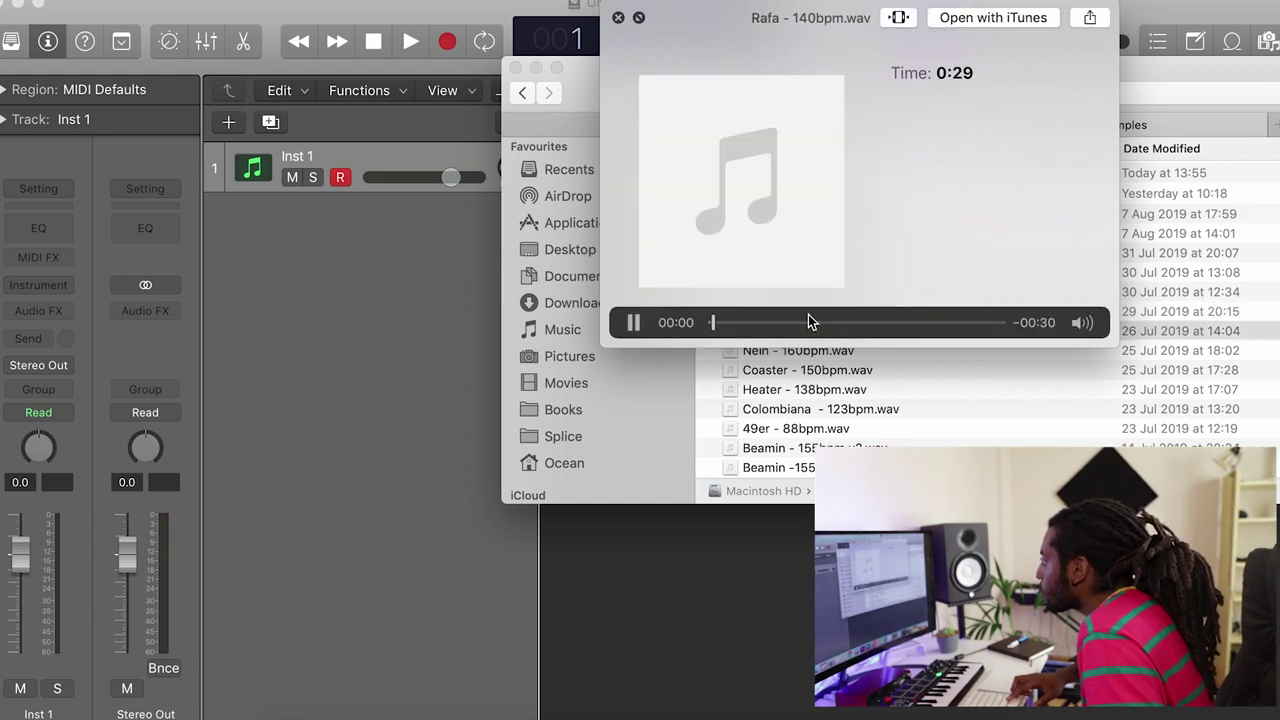
key(Down)
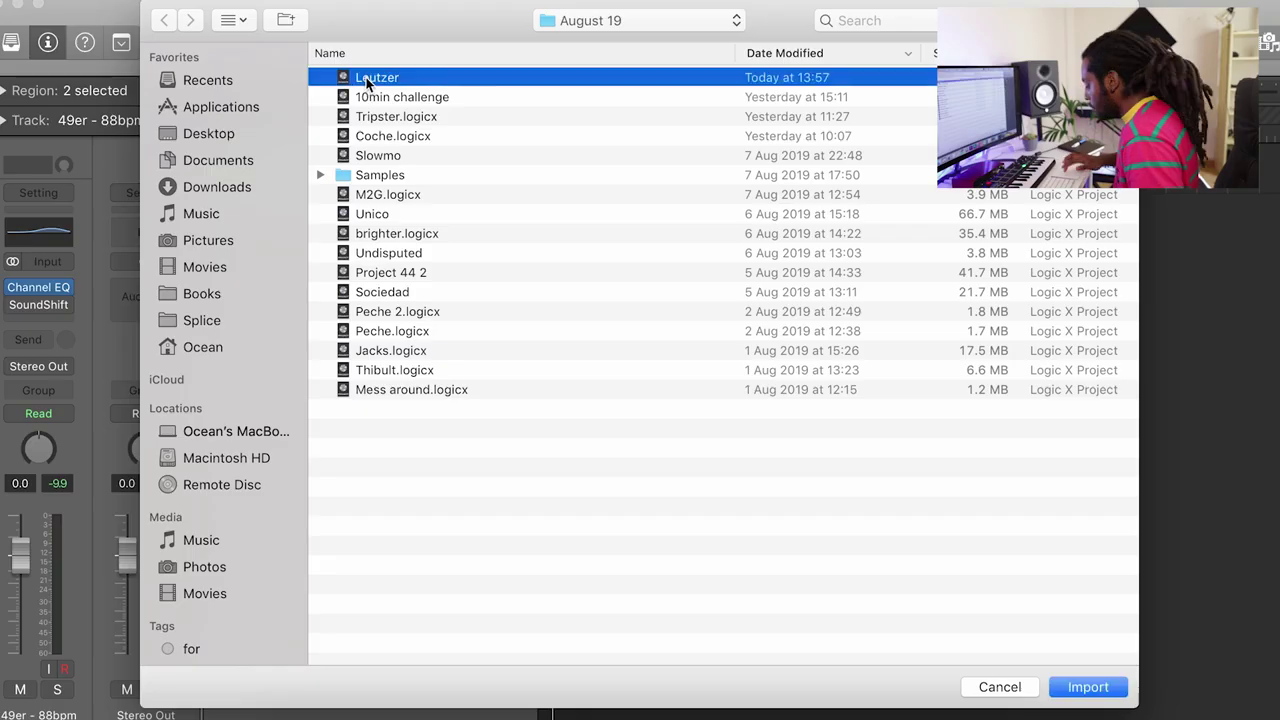
- Import the content and plug-ins of Inst 1, Inst 2, Inst 3, Default, Inst 5 and Inst 6 from the Leutzer project
key(Return)
click(1075, 290)
click(1076, 312)
click(1114, 312)
click(1076, 363)
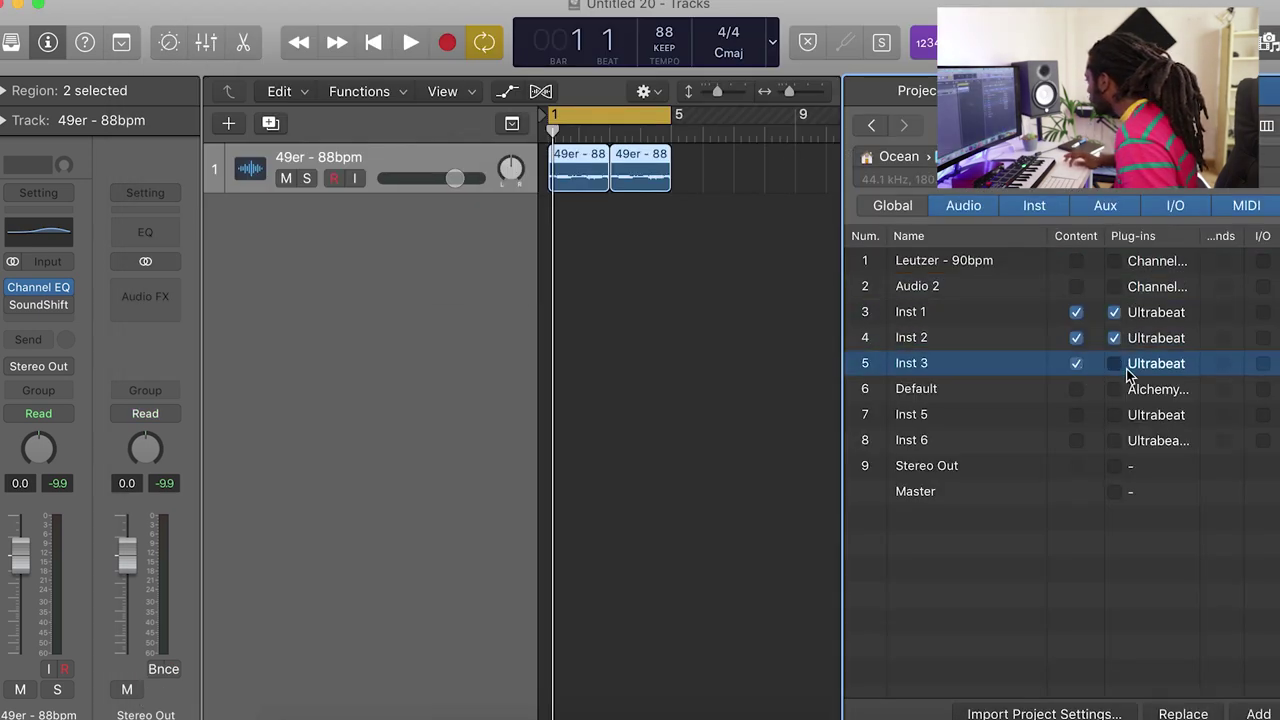
click(1114, 363)
click(1076, 414)
click(1114, 414)
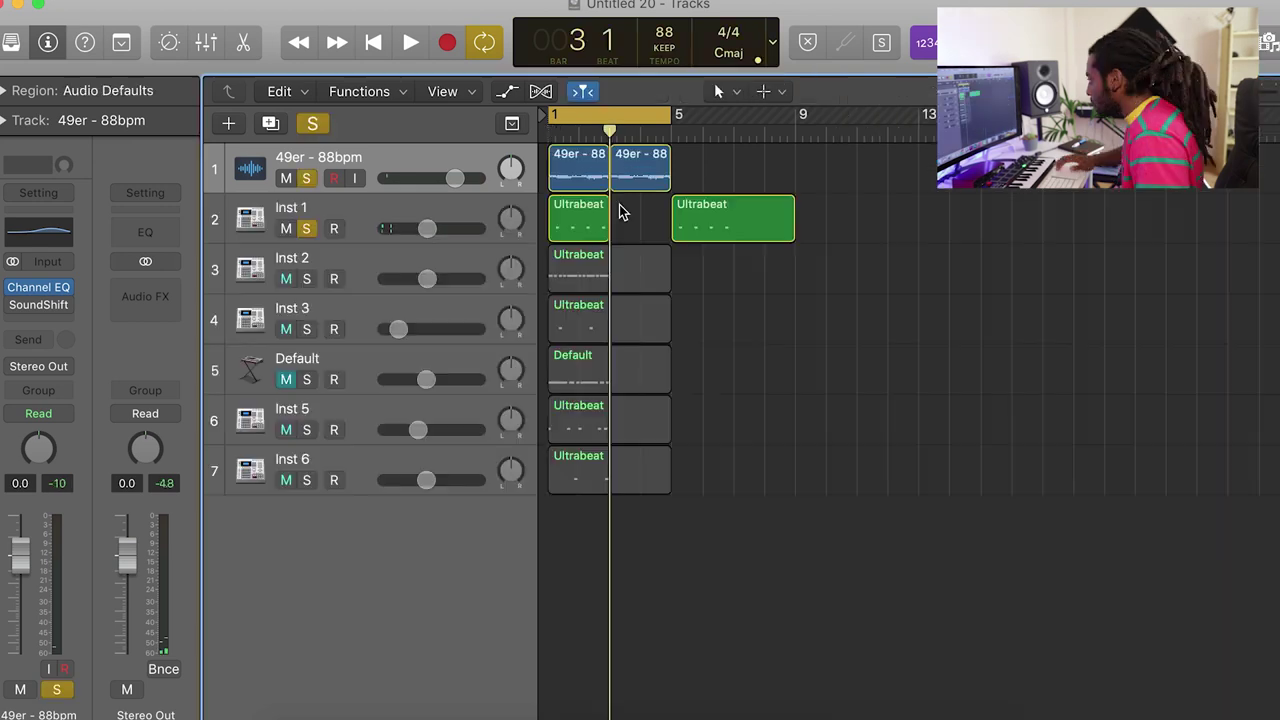
- Delete the Inst 1 region at bar 5 and repeat the Inst 1 region that starts at bar 1
key(space)
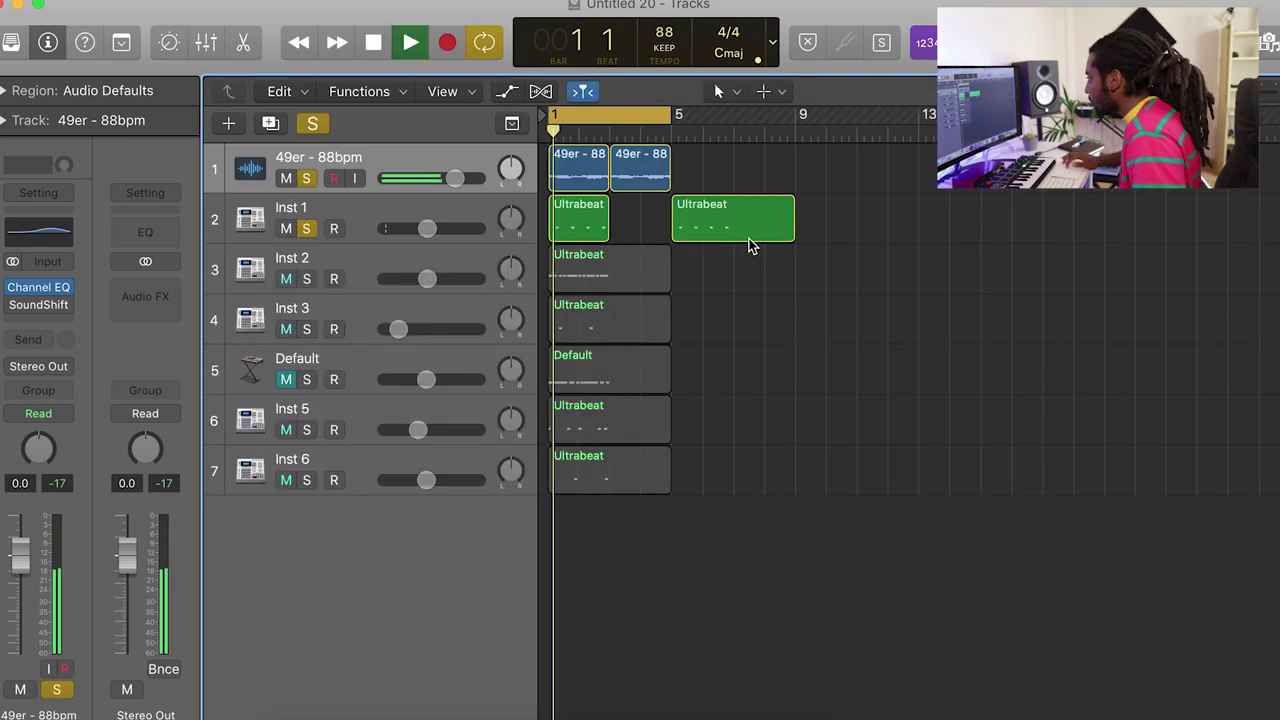
click(751, 236)
key(Delete)
click(564, 230)
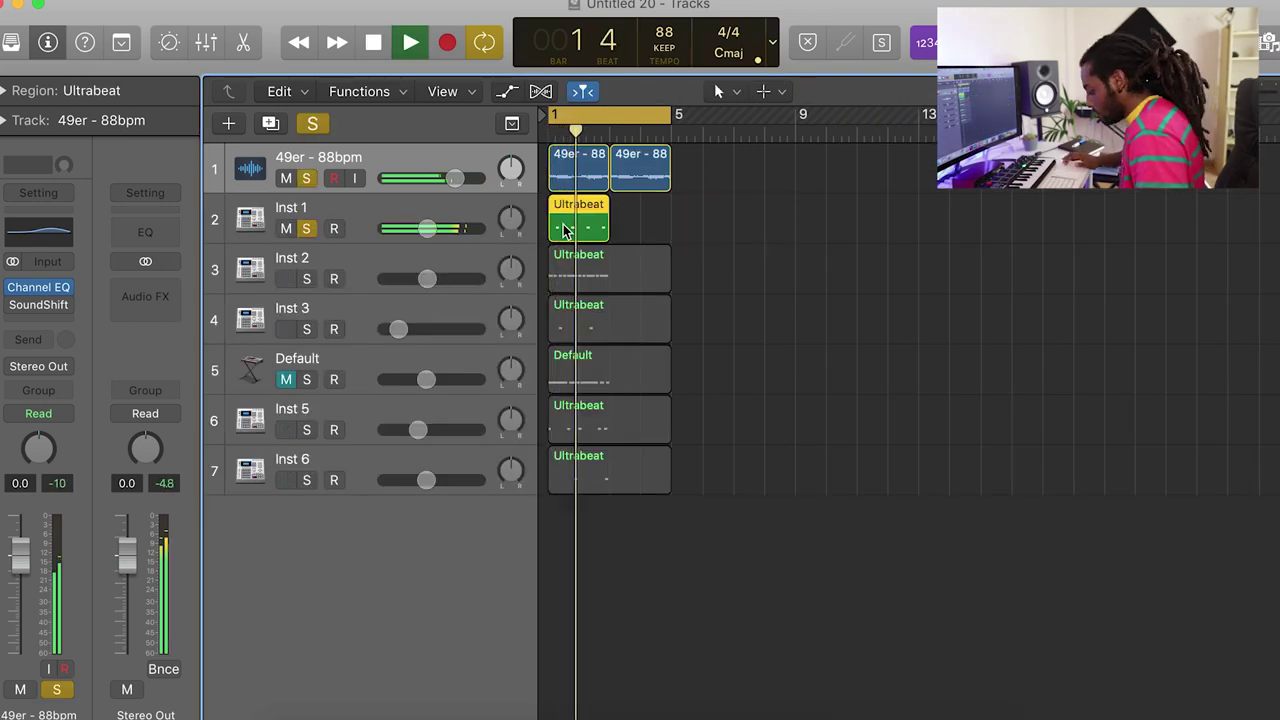
key(super+r)
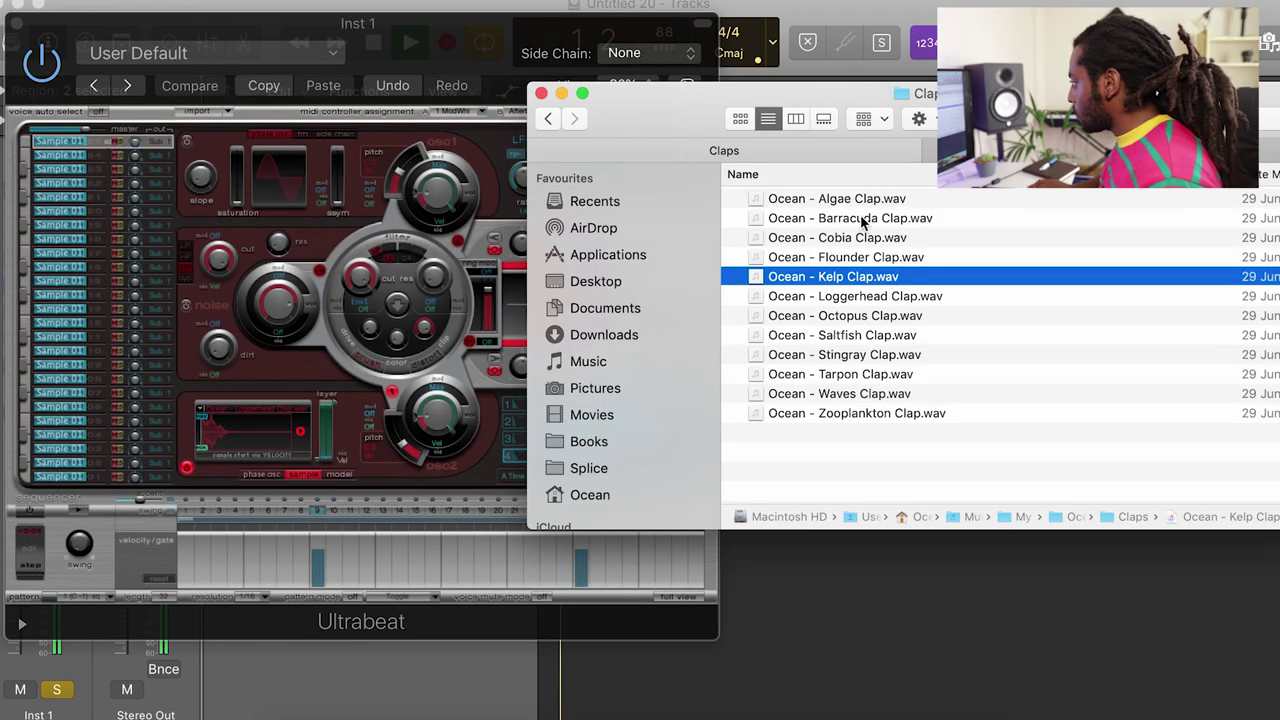
- Audition the Ocean - Barracuda and Ocean - Loggerhead claps for the Inst 1 Ultrabeat and close the instrument
click(877, 219)
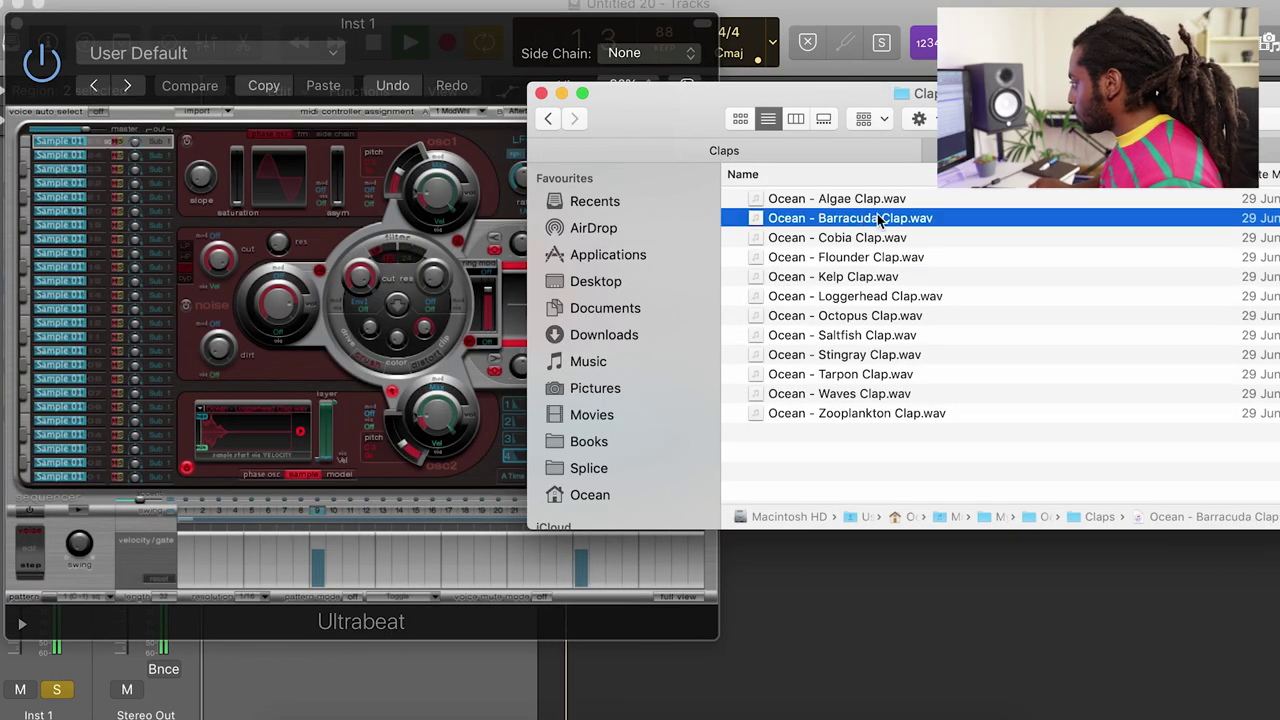
click(101, 155)
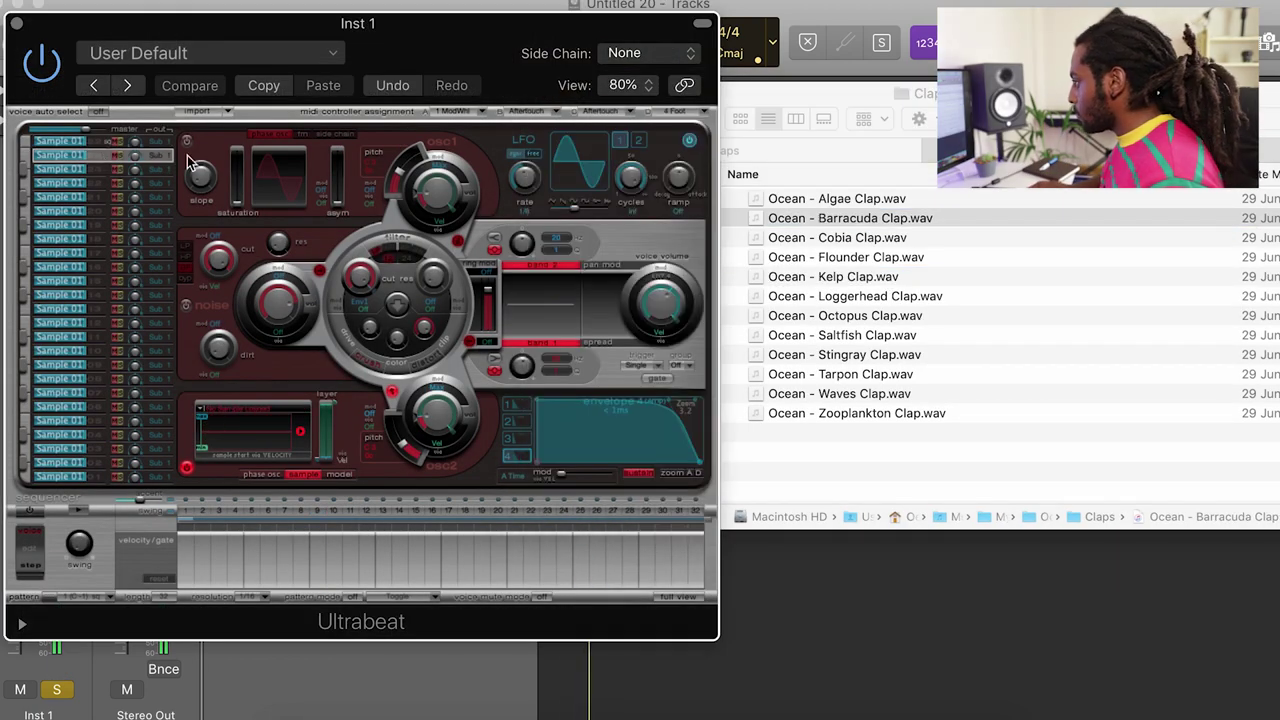
click(872, 305)
click(900, 296)
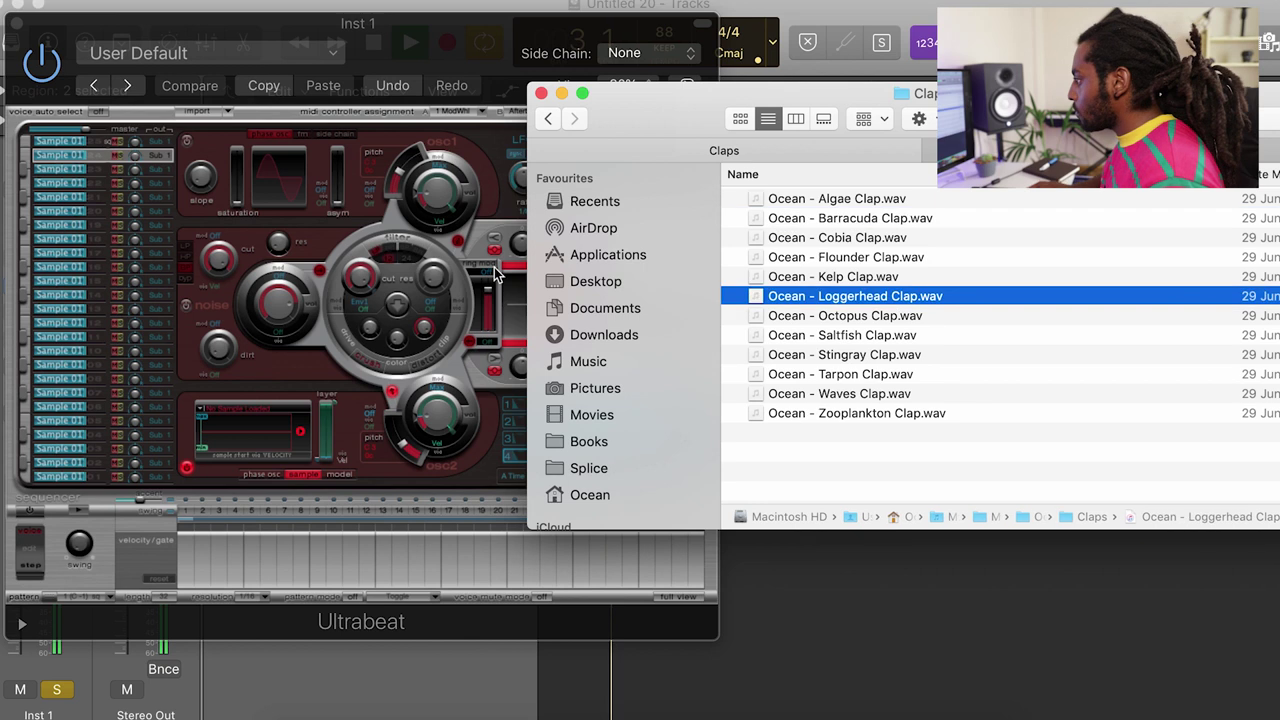
click(14, 24)
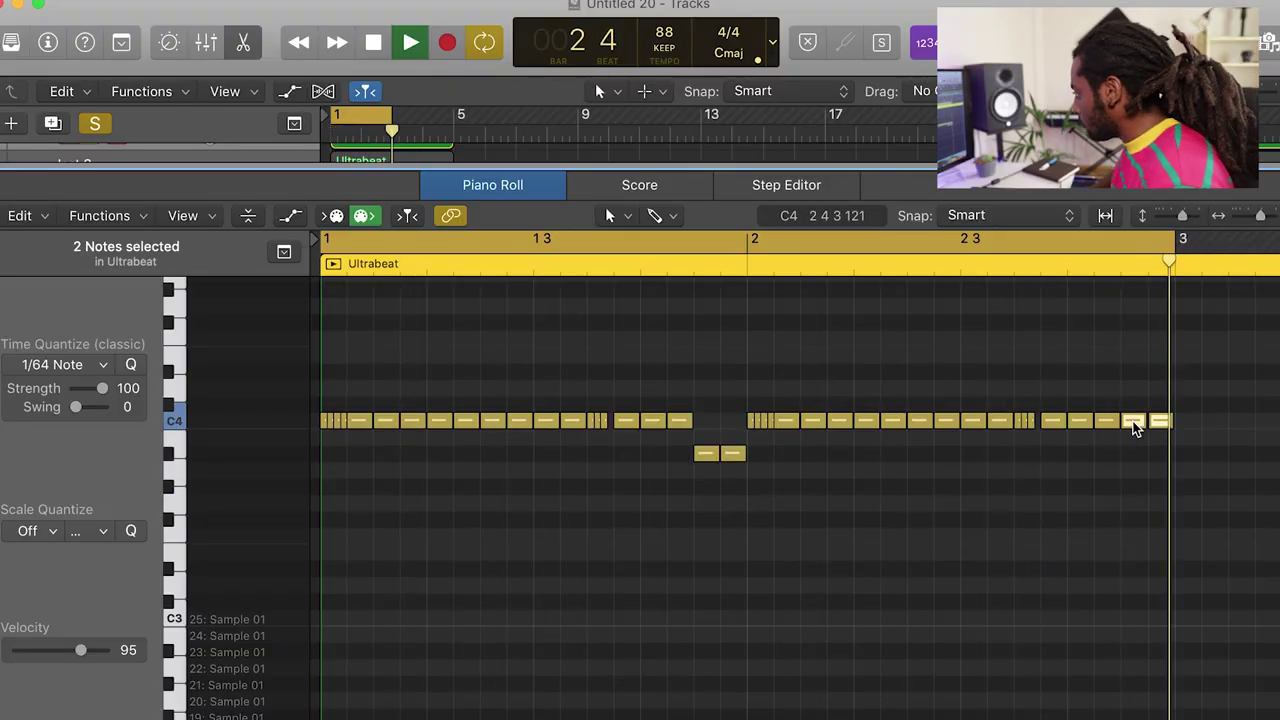
- Transpose the last two notes of the Inst 2 pattern down two semitones and repeat the region at bar 3
key(alt+Up)
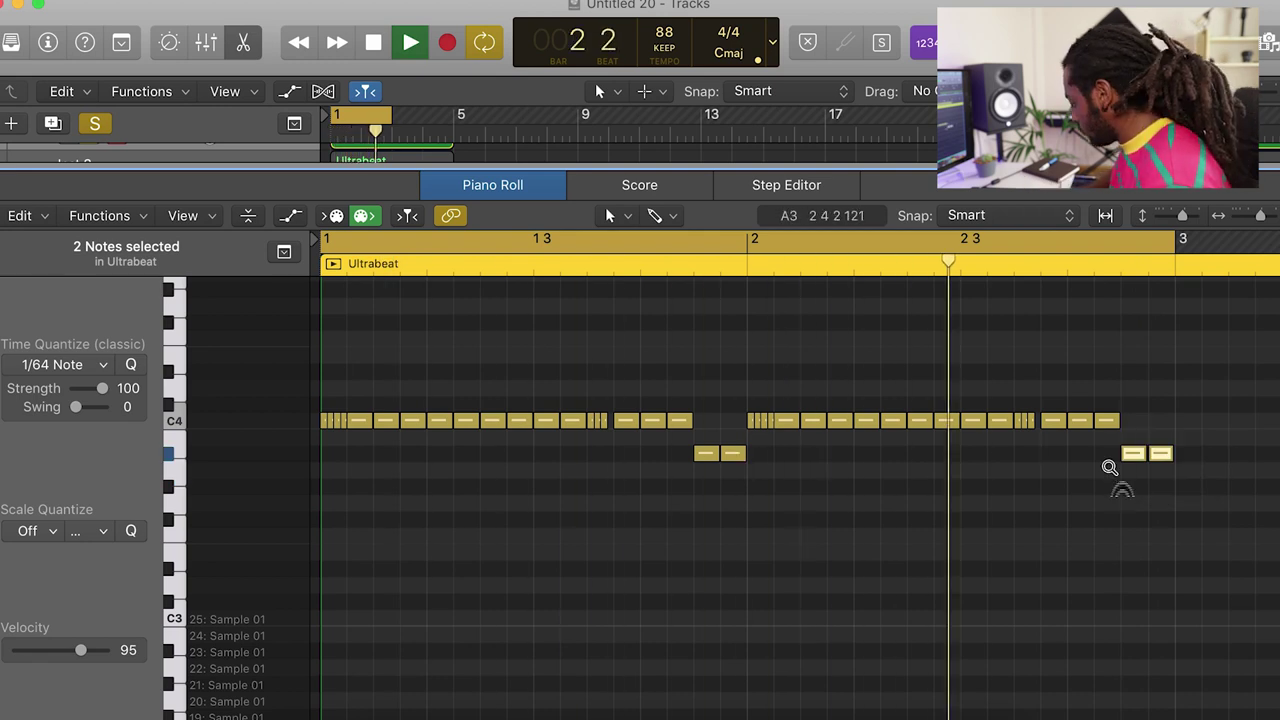
key(alt+Up)
key(alt+Up)
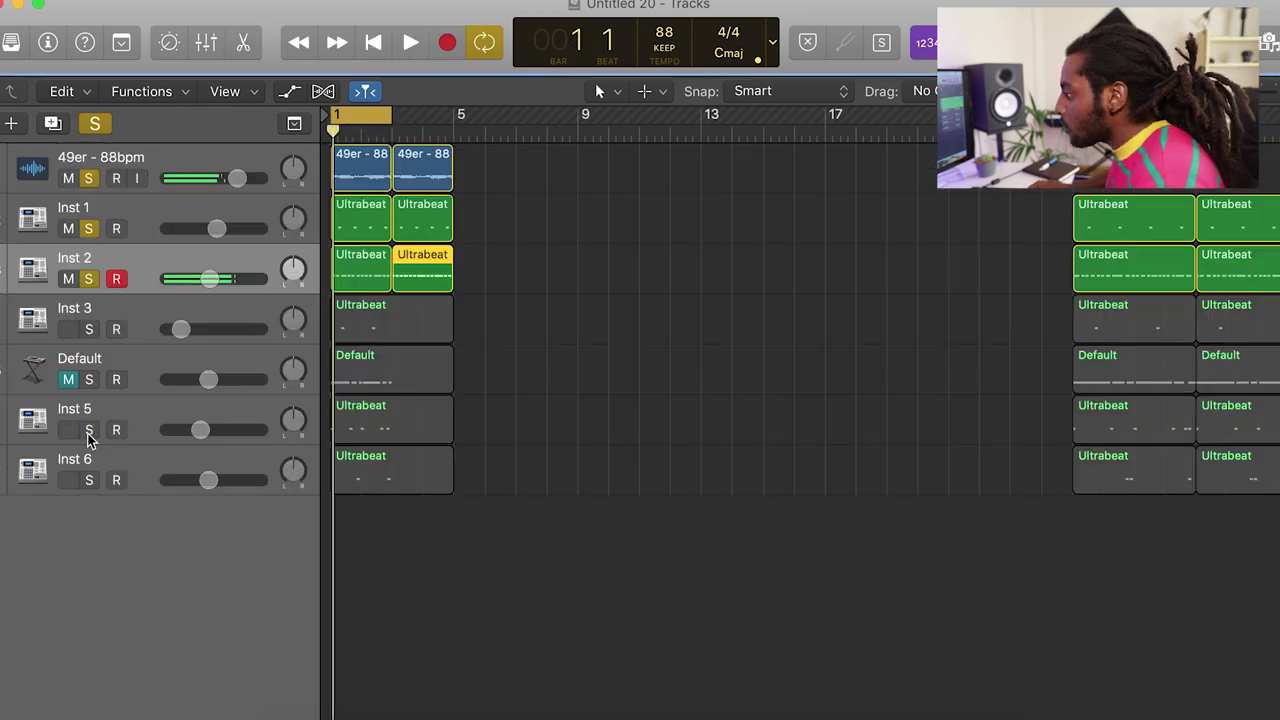
- Solo the Inst 5 track and move it directly below Inst 2
click(89, 432)
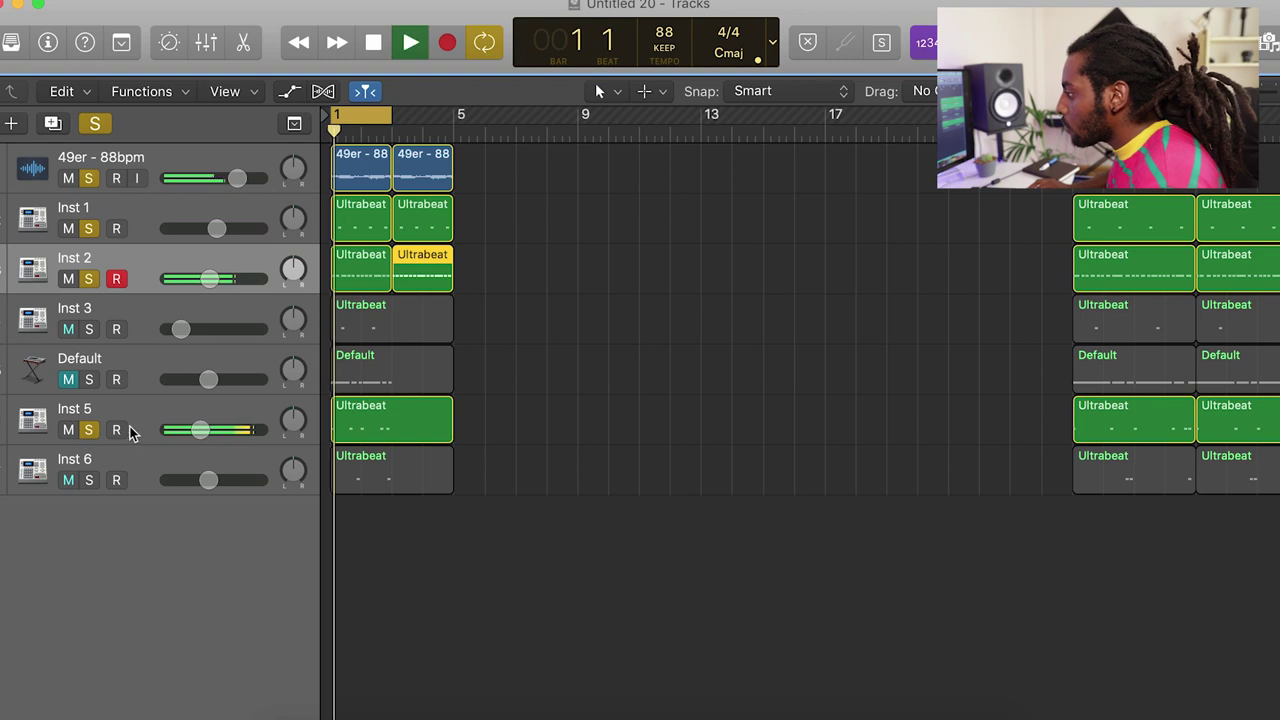
drag(140, 429, 140, 330)
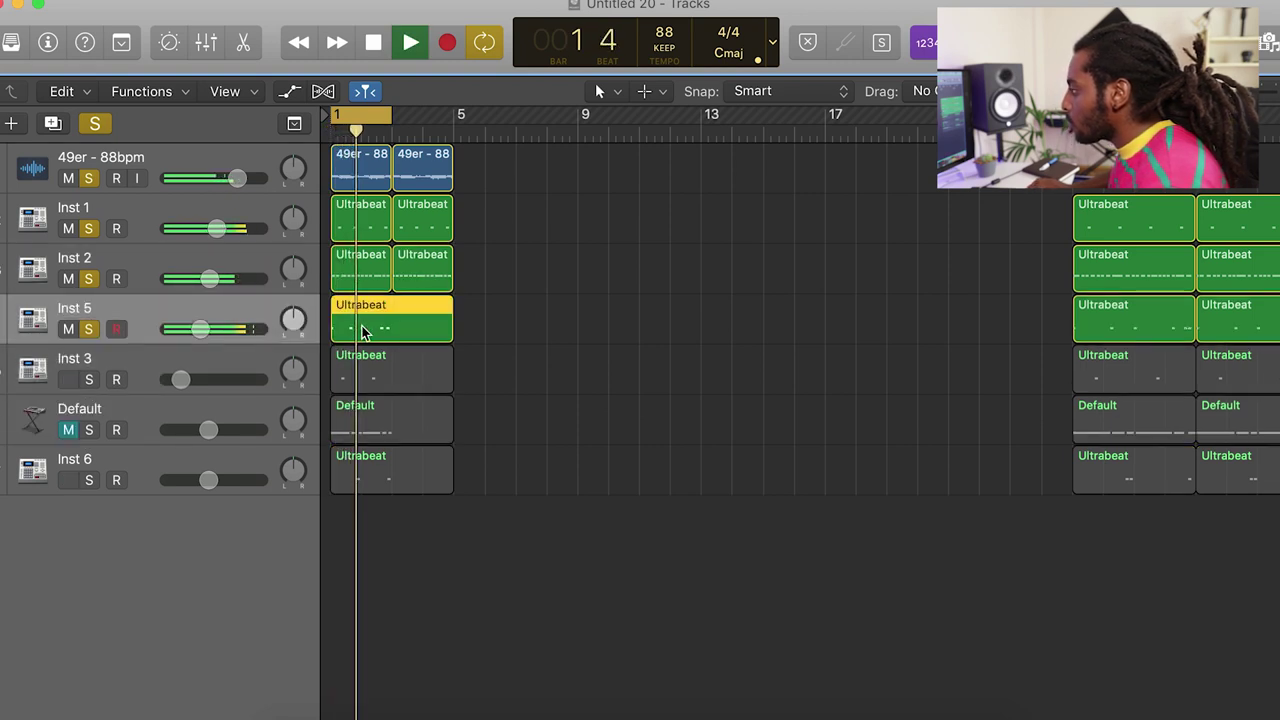
- Delete the second-to-last note of bar 2 in the Inst 5 region and close the note editor
double_click(362, 326)
key(space)
key(space)
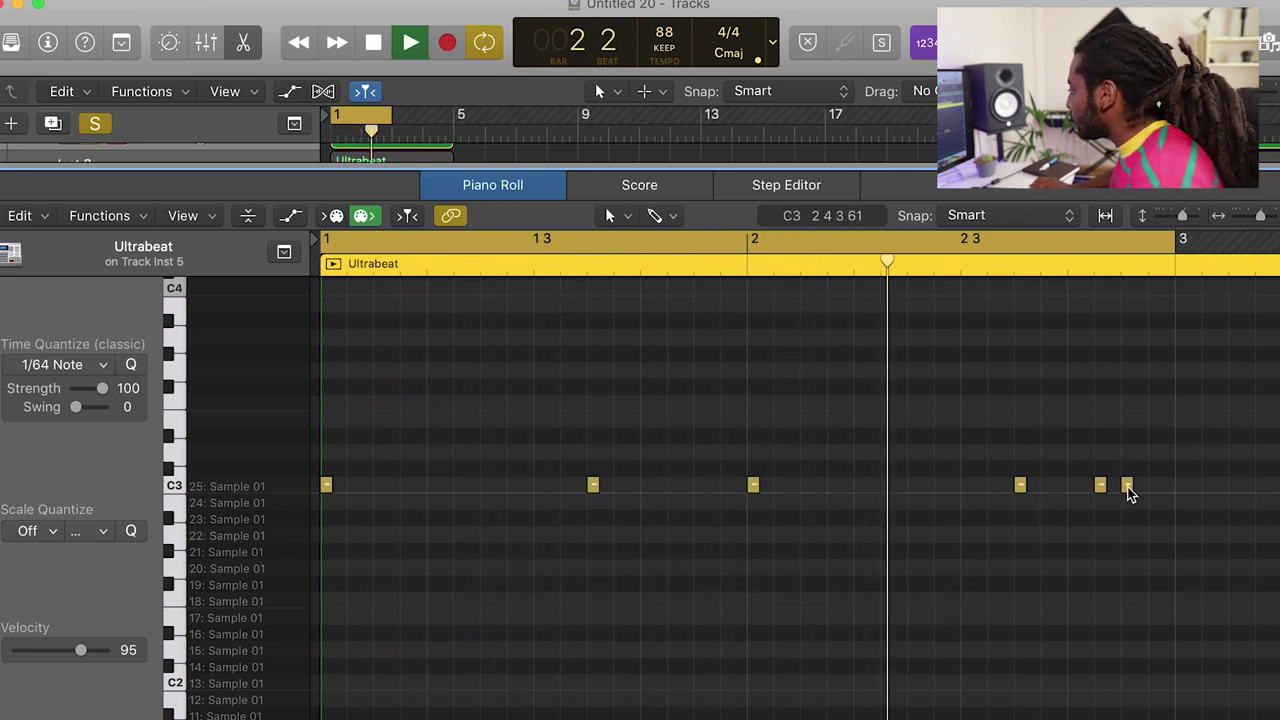
click(1102, 487)
key(Delete)
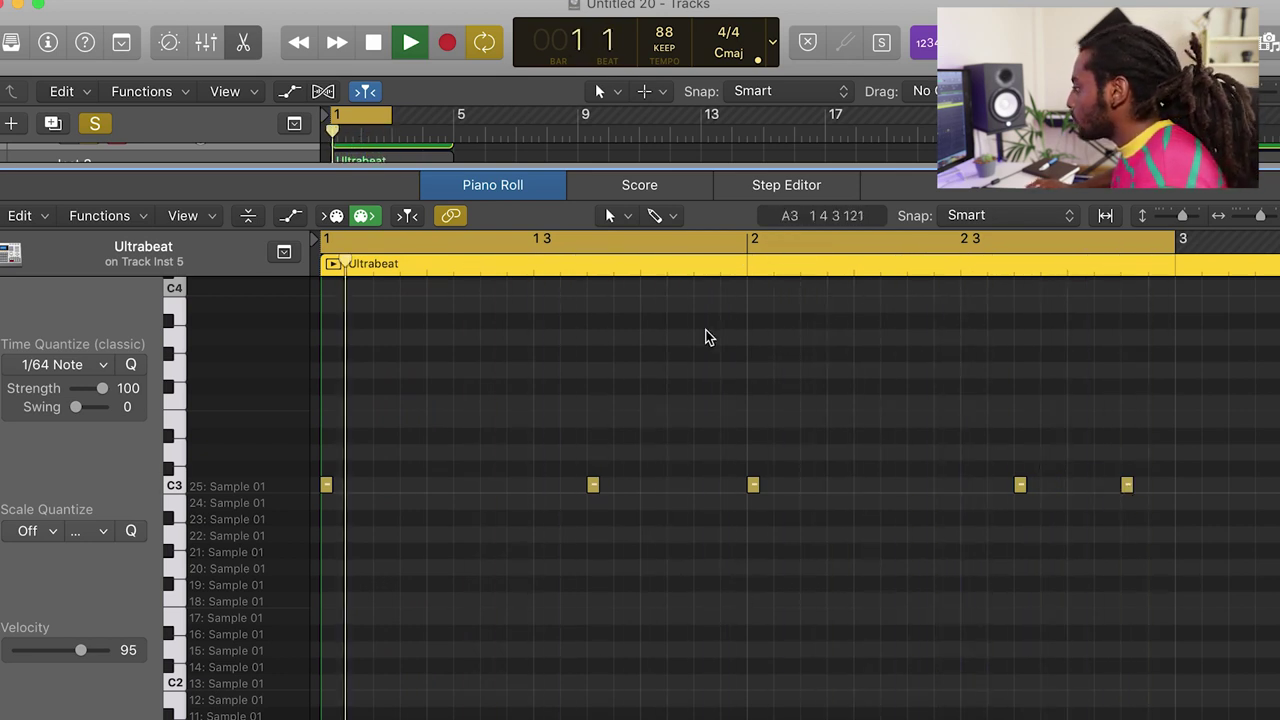
key(p)
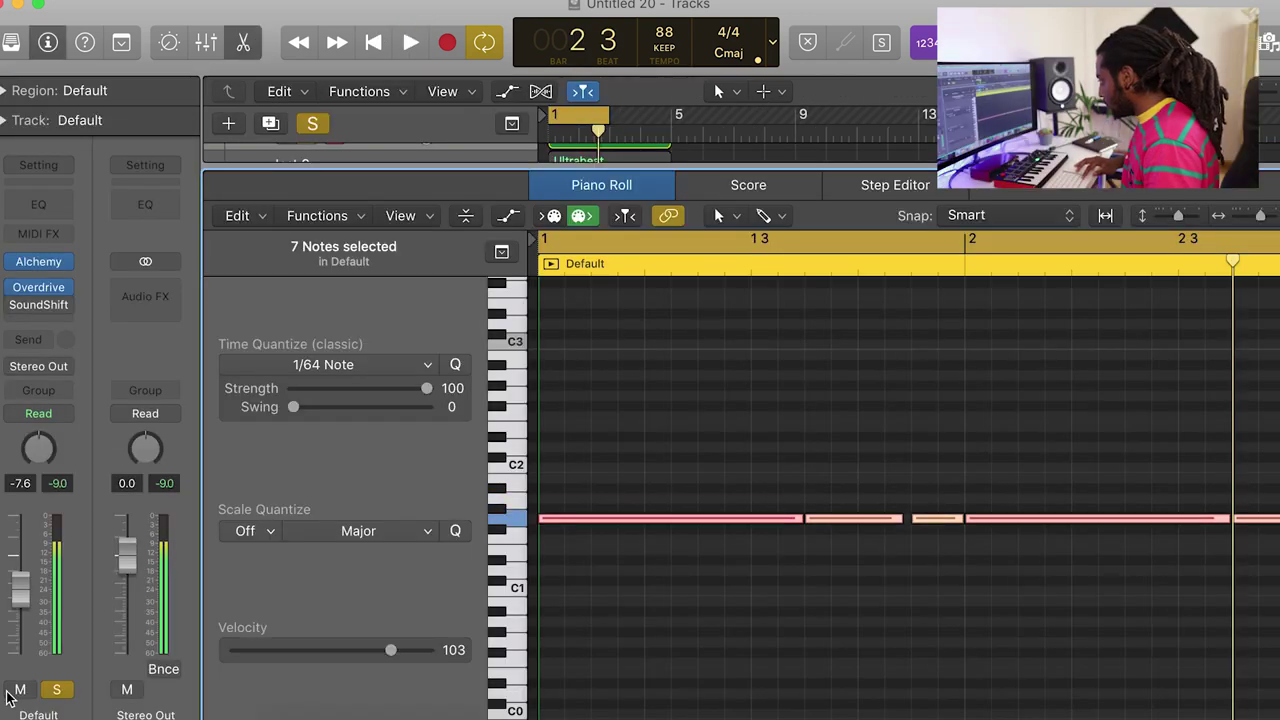
- Transpose all seven notes of the Default bass region down three semitones and a further octave
key(alt+Down)
key(alt+Down)
key(alt+Down)
key(space)
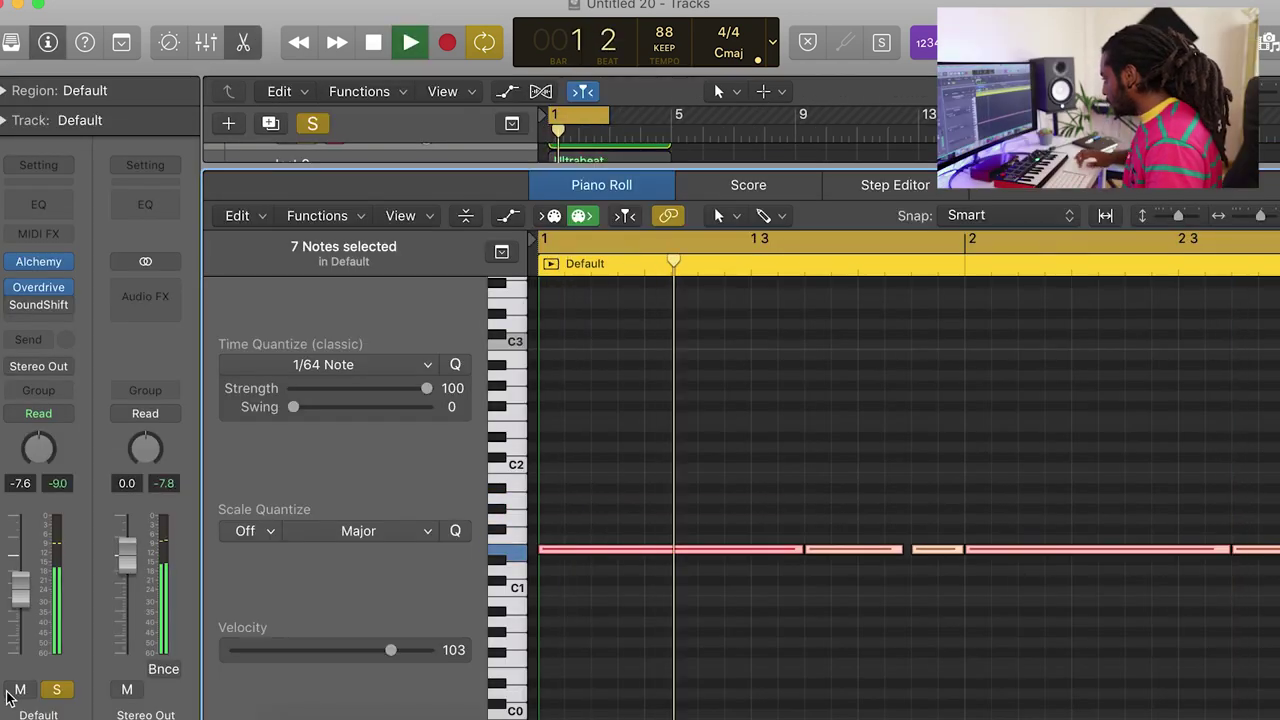
click(899, 588)
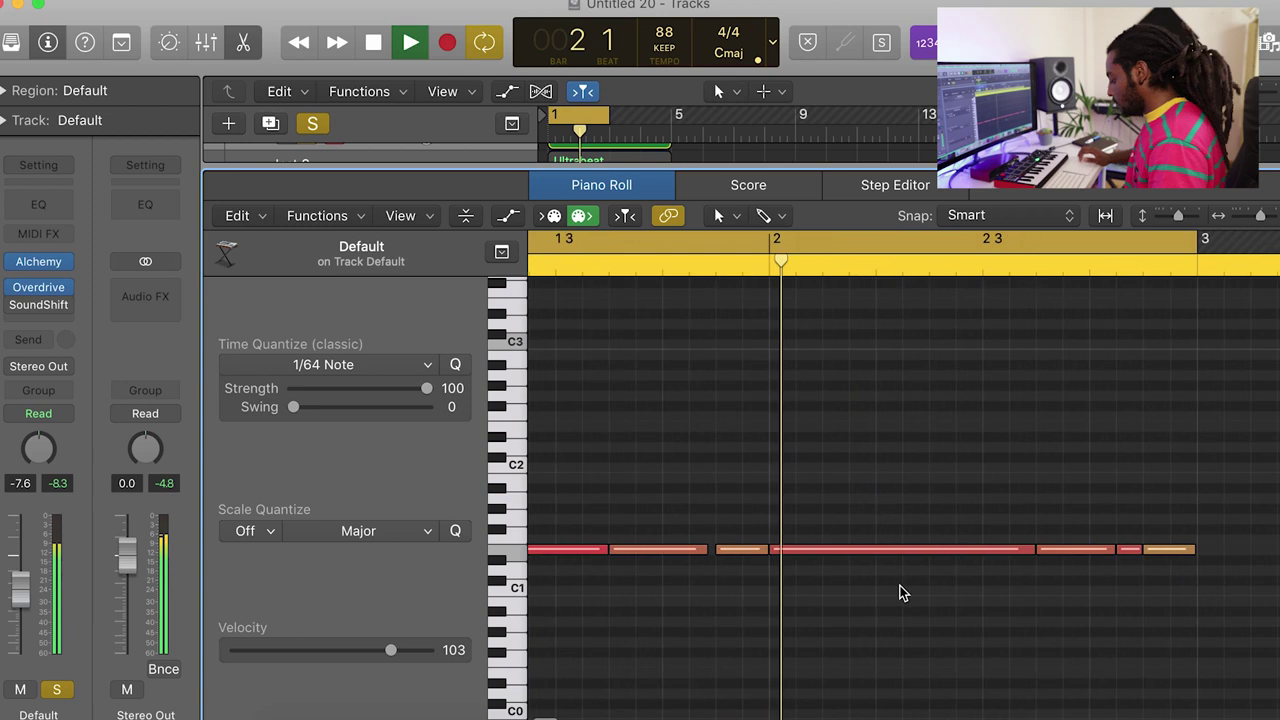
key(super+a)
key(alt+shift+Down)
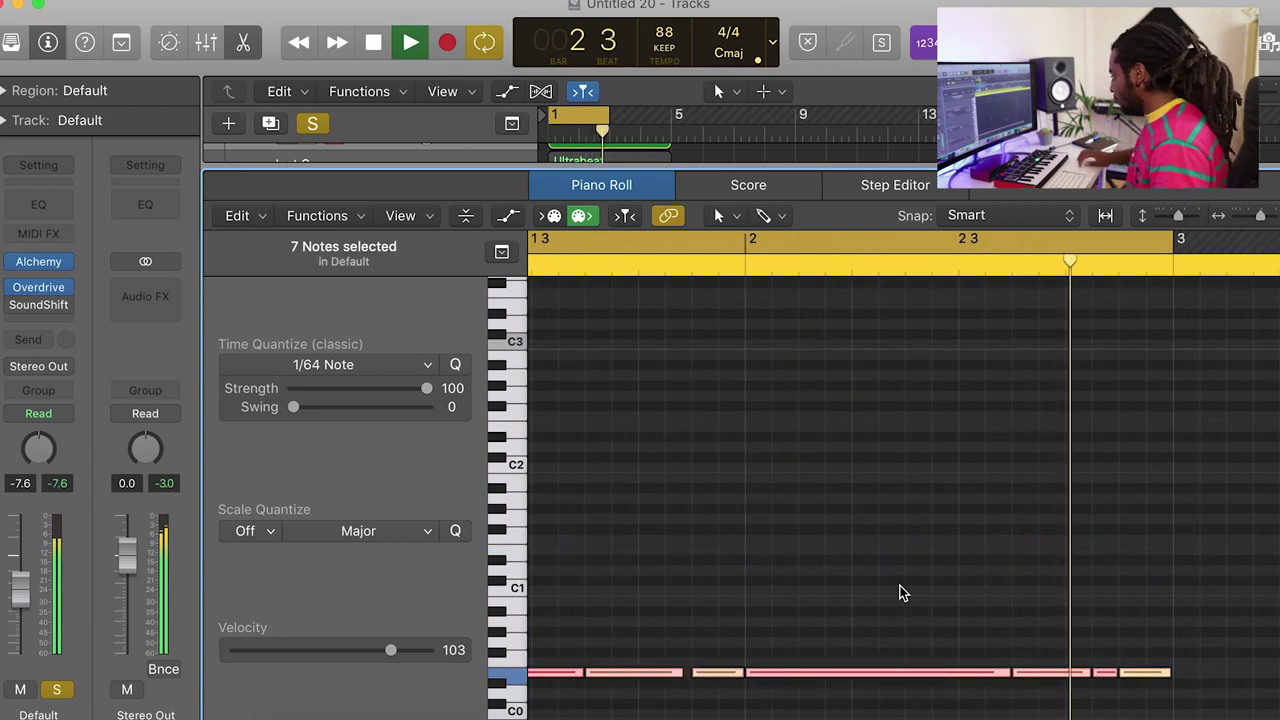
- Split the short Default bass note just before bar 2 in half with the Scissors tool
drag(1161, 695, 1117, 671)
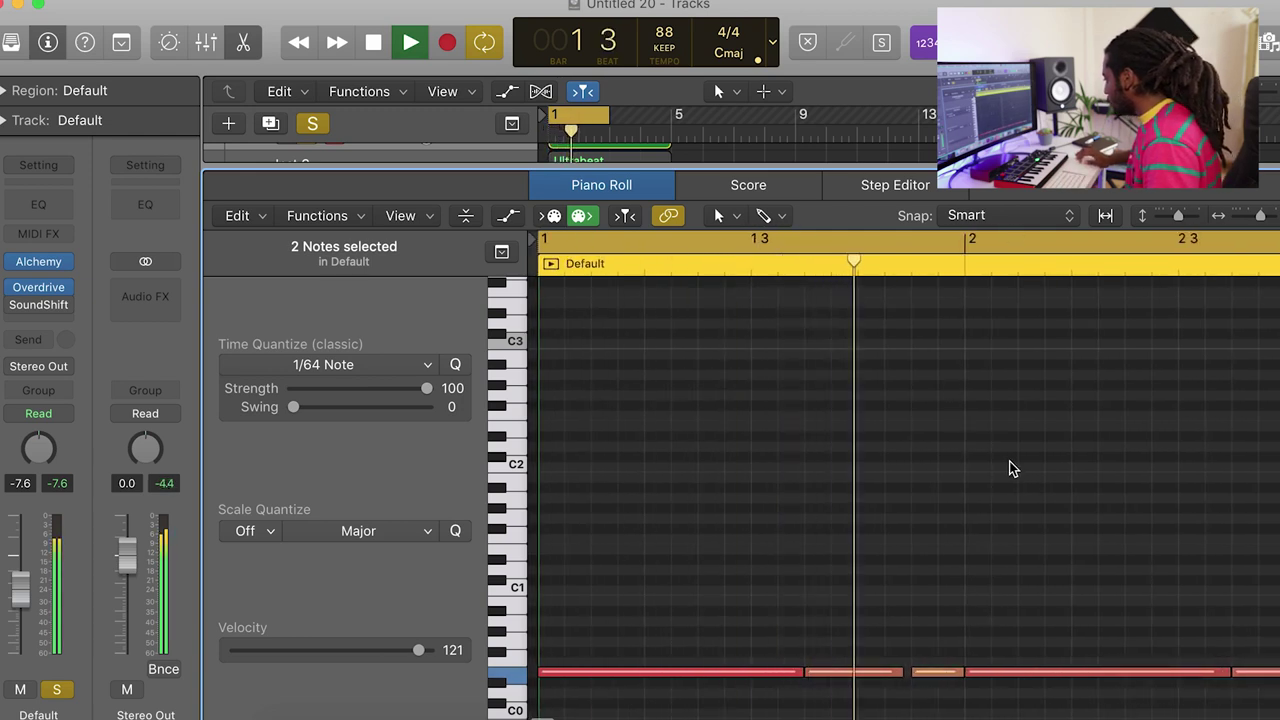
click(727, 215)
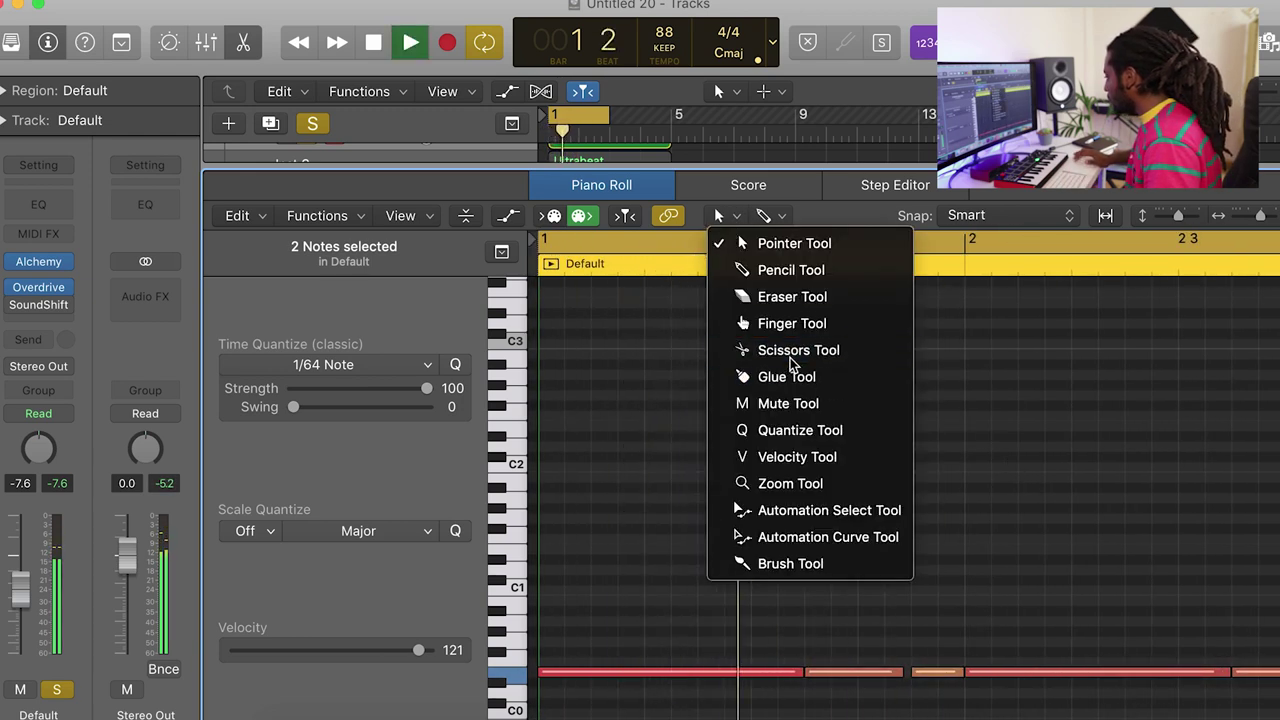
click(790, 352)
click(938, 672)
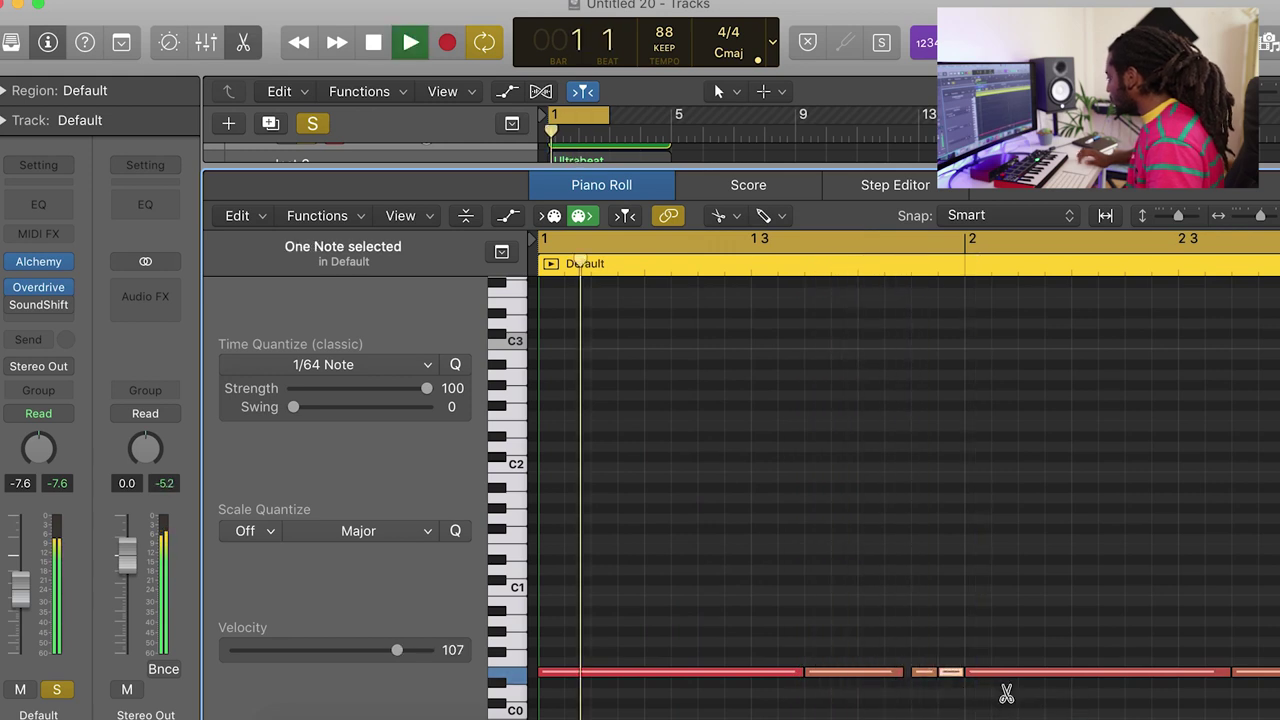
scroll(1003, 586, right, 2)
scroll(1003, 586, down, 3)
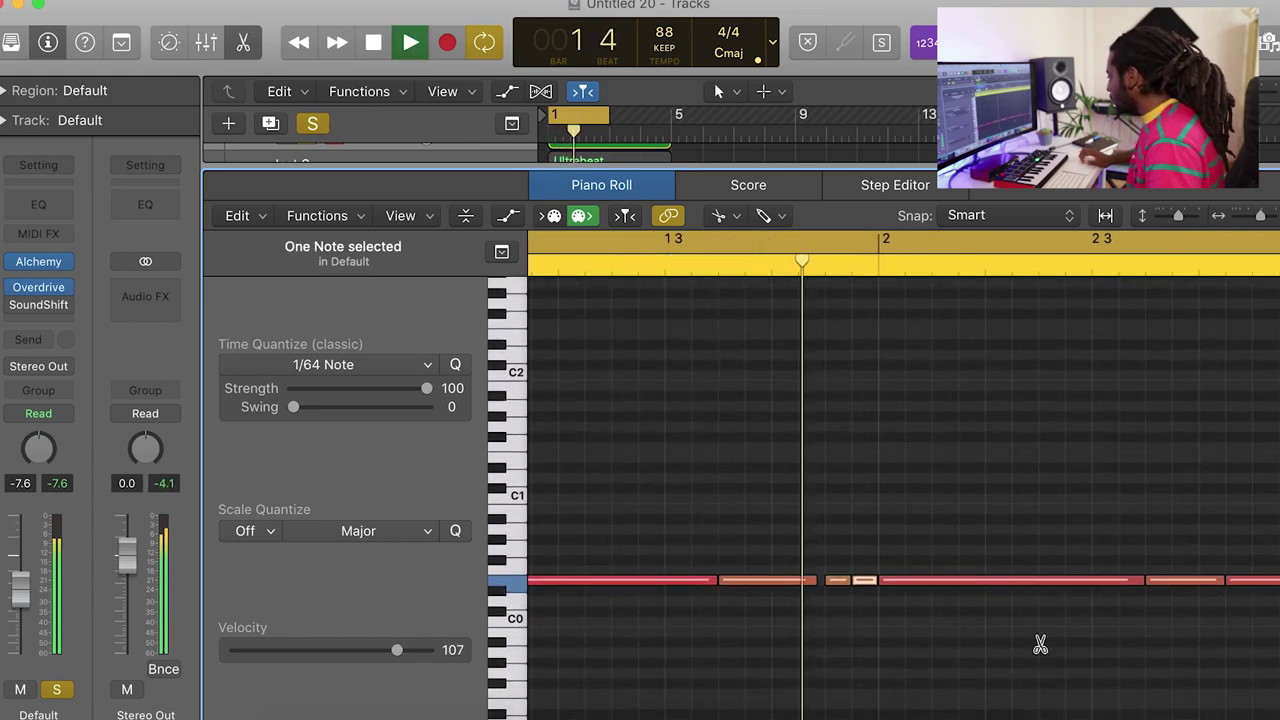
scroll(1051, 666, right, 3)
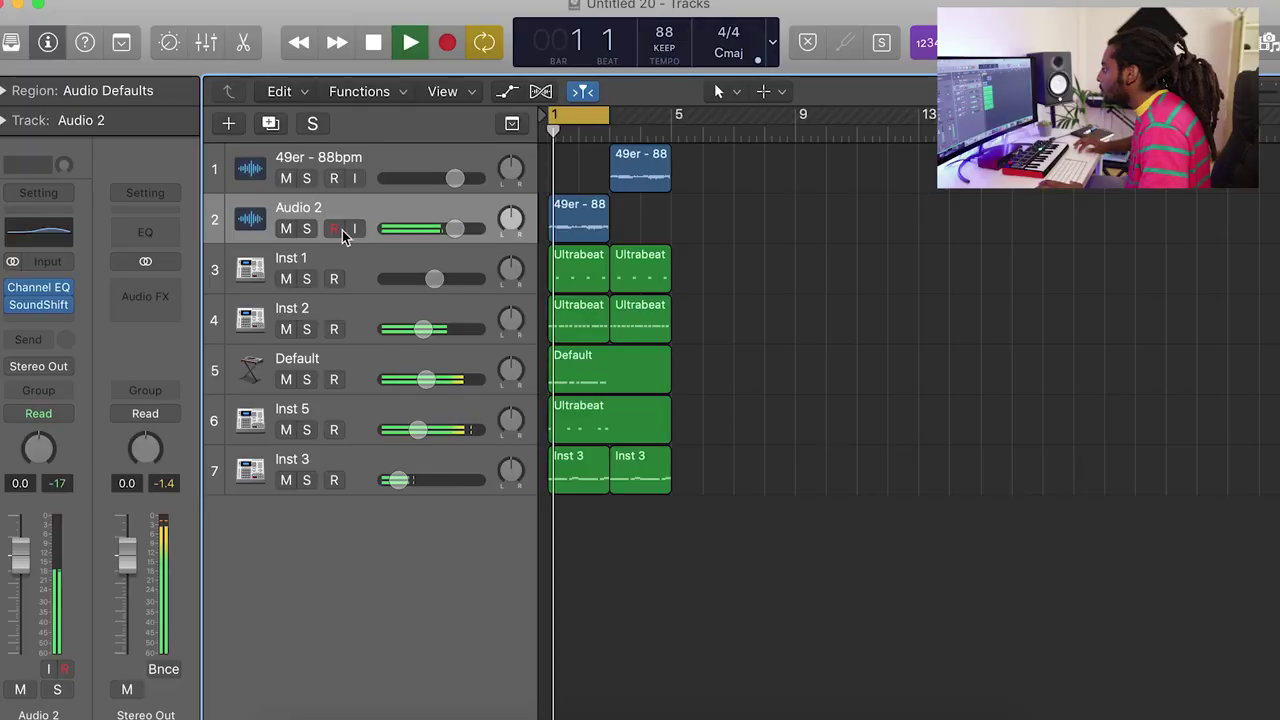
- Move the 49er loop at bar 3 onto the Audio 2 track and extend the cycle range to bar 5
click(306, 228)
drag(709, 529, 698, 270)
drag(641, 172, 644, 219)
drag(607, 114, 670, 114)
- Place the track 1 and instrument loops from bar 5 and repeat the Default and Inst 5 regions into bars 9 to 13
drag(636, 268, 702, 168)
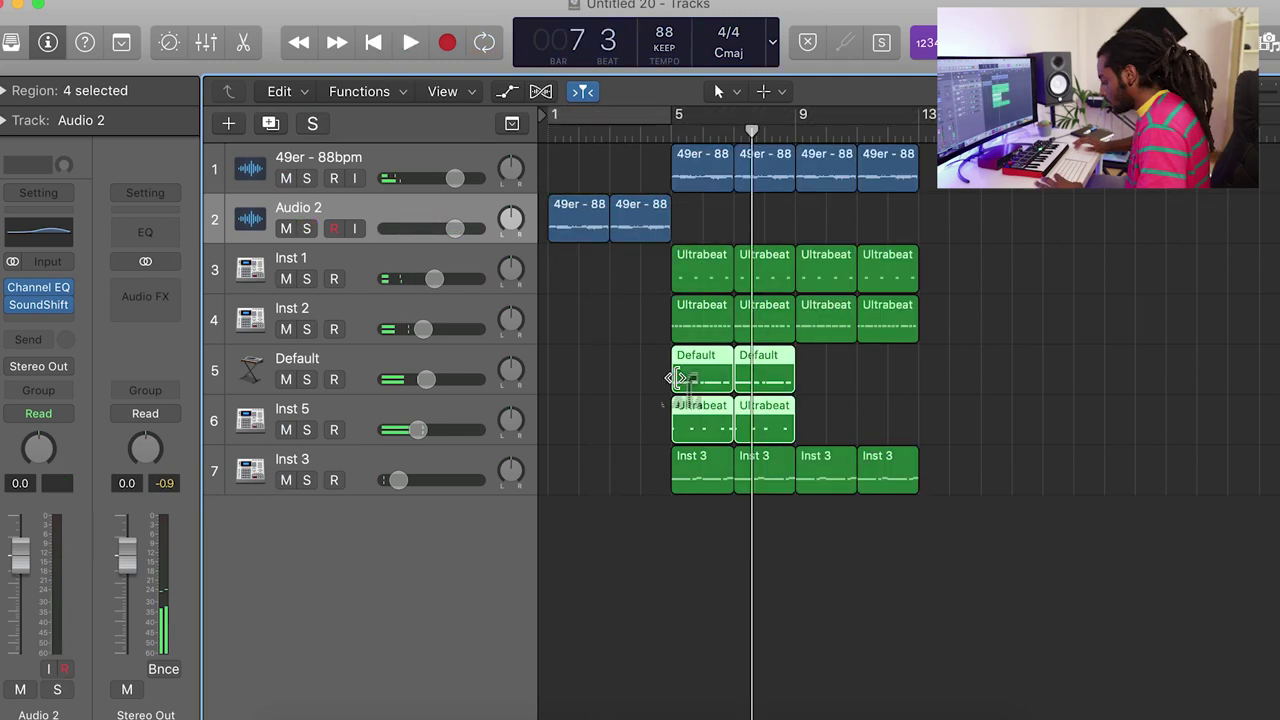
key(super+r)
click(960, 546)
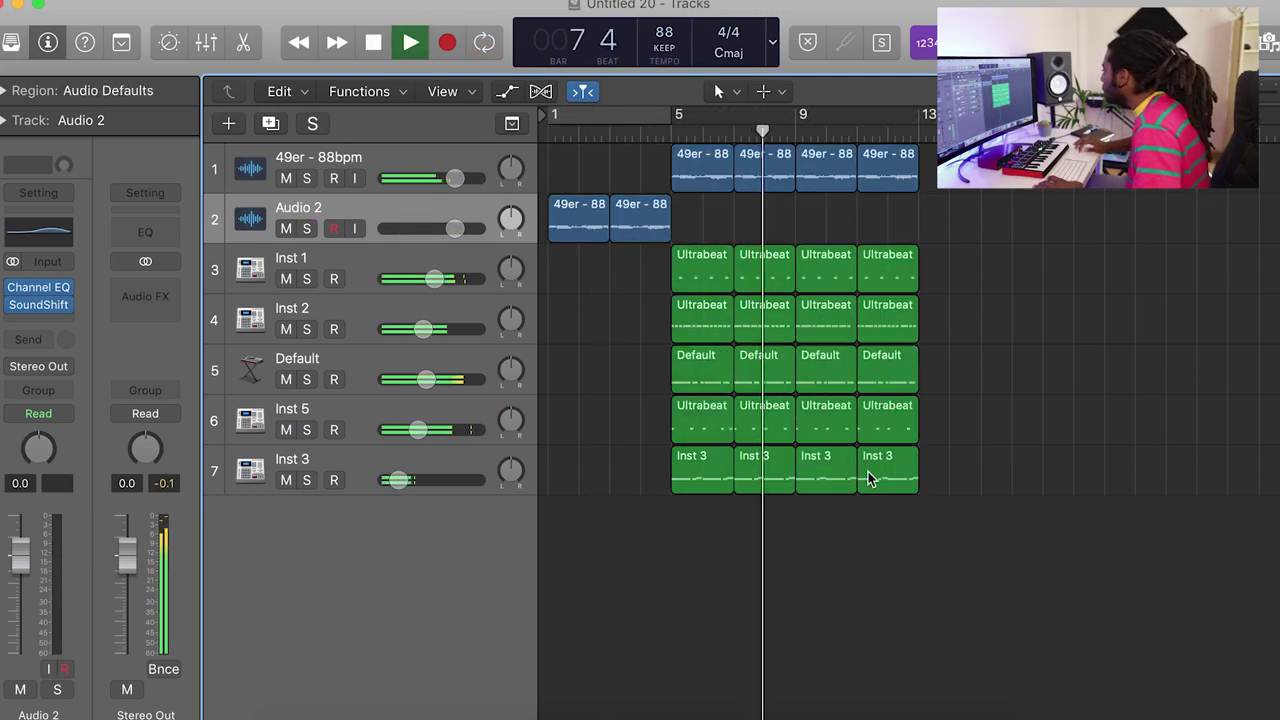
- Delete the Inst 5 and Inst 3 regions between bars 9 and 13
click(833, 410)
key(Delete)
click(886, 426)
key(Delete)
click(829, 465)
key(Delete)
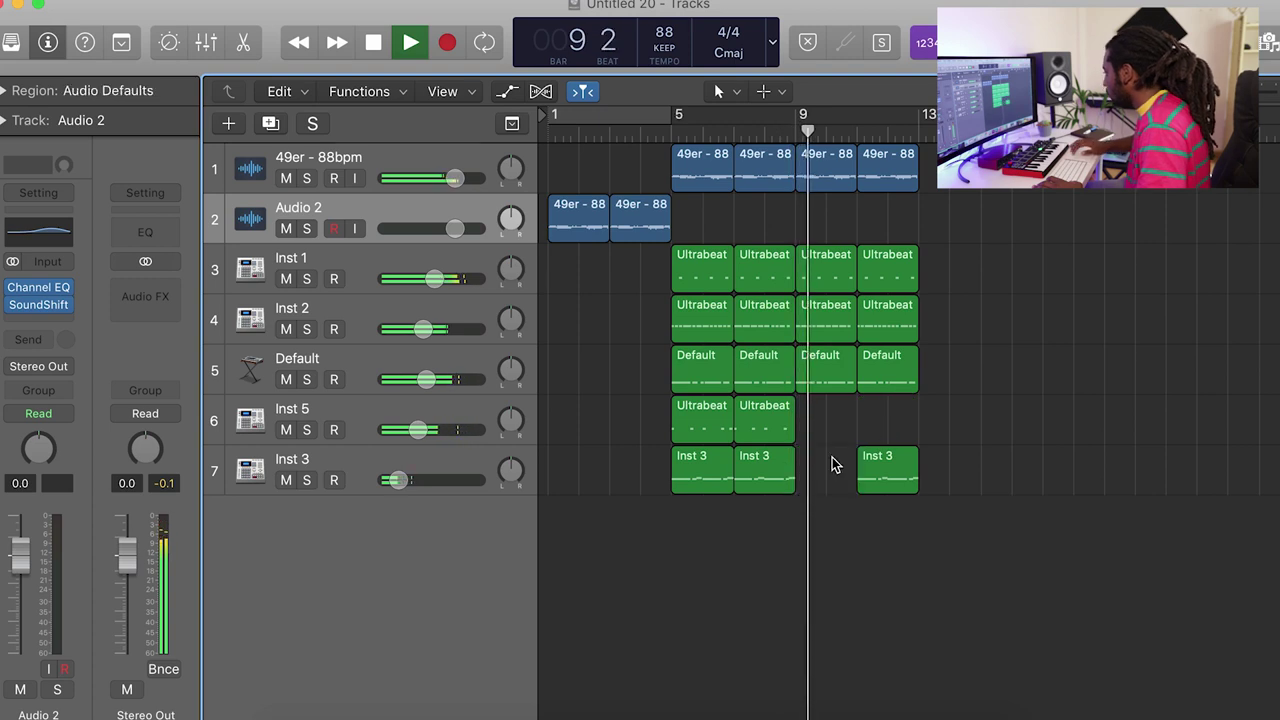
click(906, 478)
key(Delete)
- Duplicate the bars 5 to 9 regions on all tracks into bars 13 to 17, and remove the duplicated Inst 3 regions
drag(727, 528, 950, 175)
click(1008, 507)
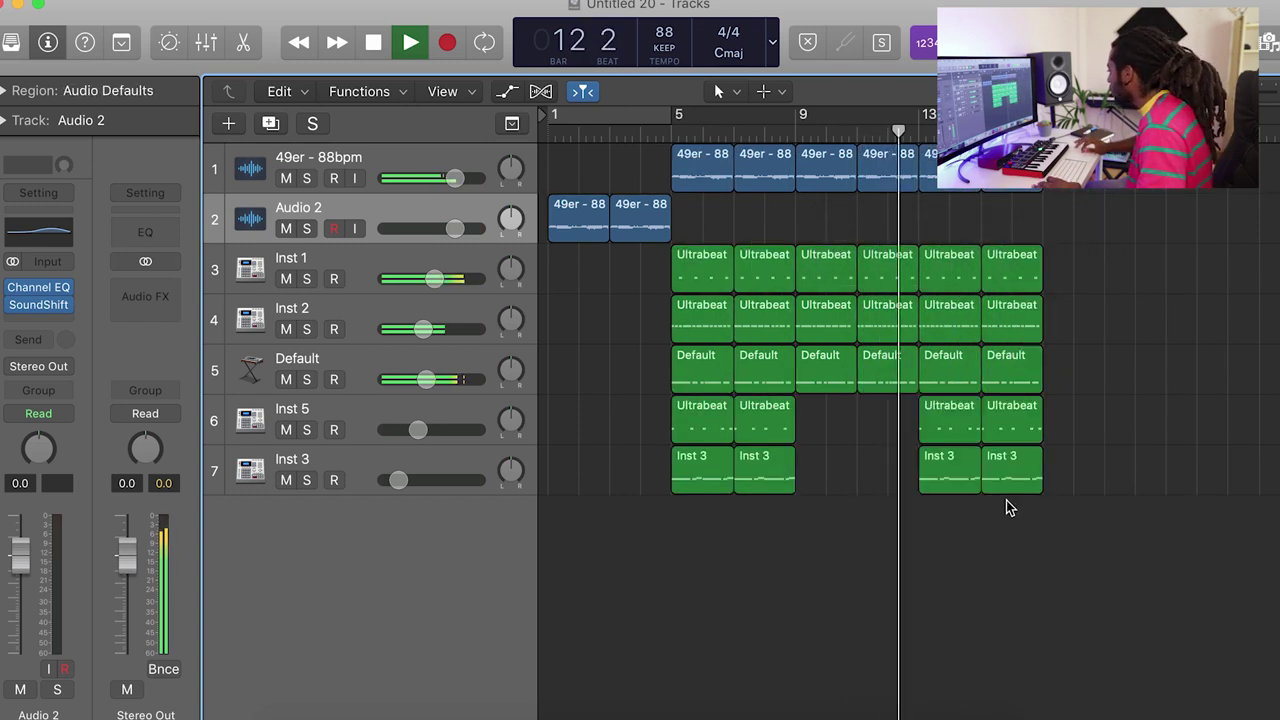
drag(1008, 507, 962, 477)
key(Delete)
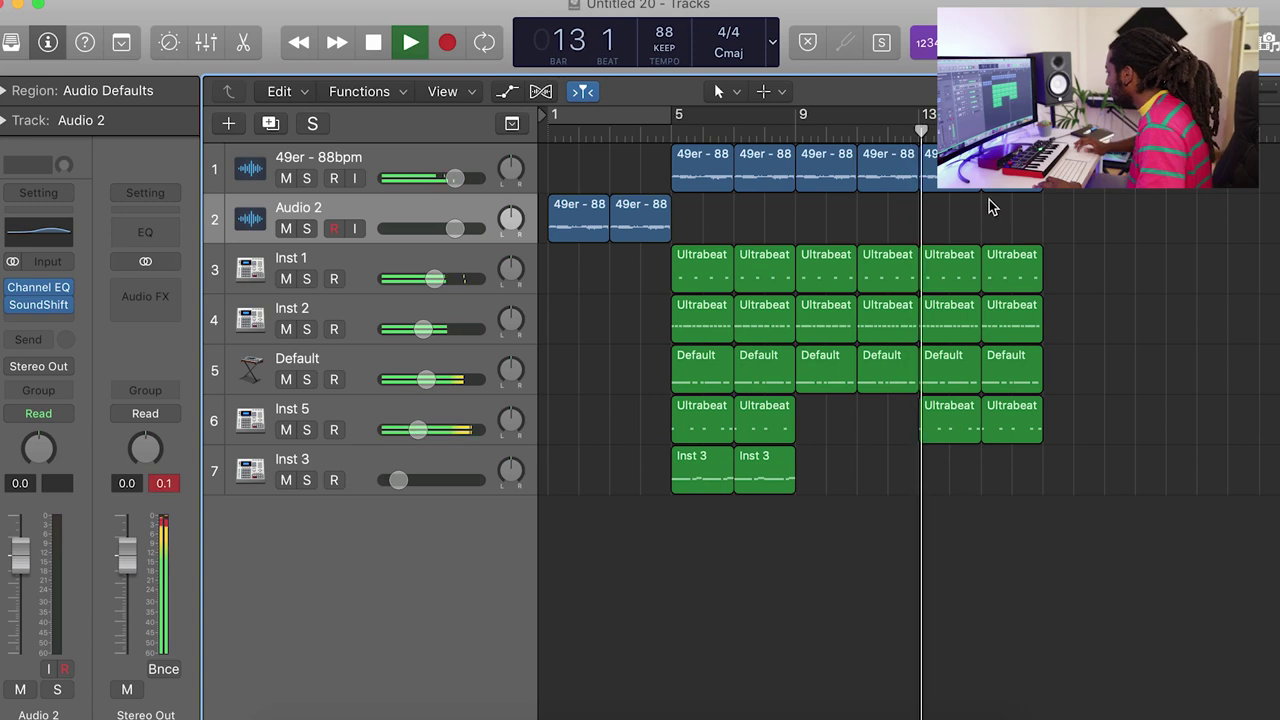
- Move the two 49er loops in bars 13 to 17 down to the Audio 2 track and resume playback
key(space)
drag(965, 190, 980, 212)
key(space)
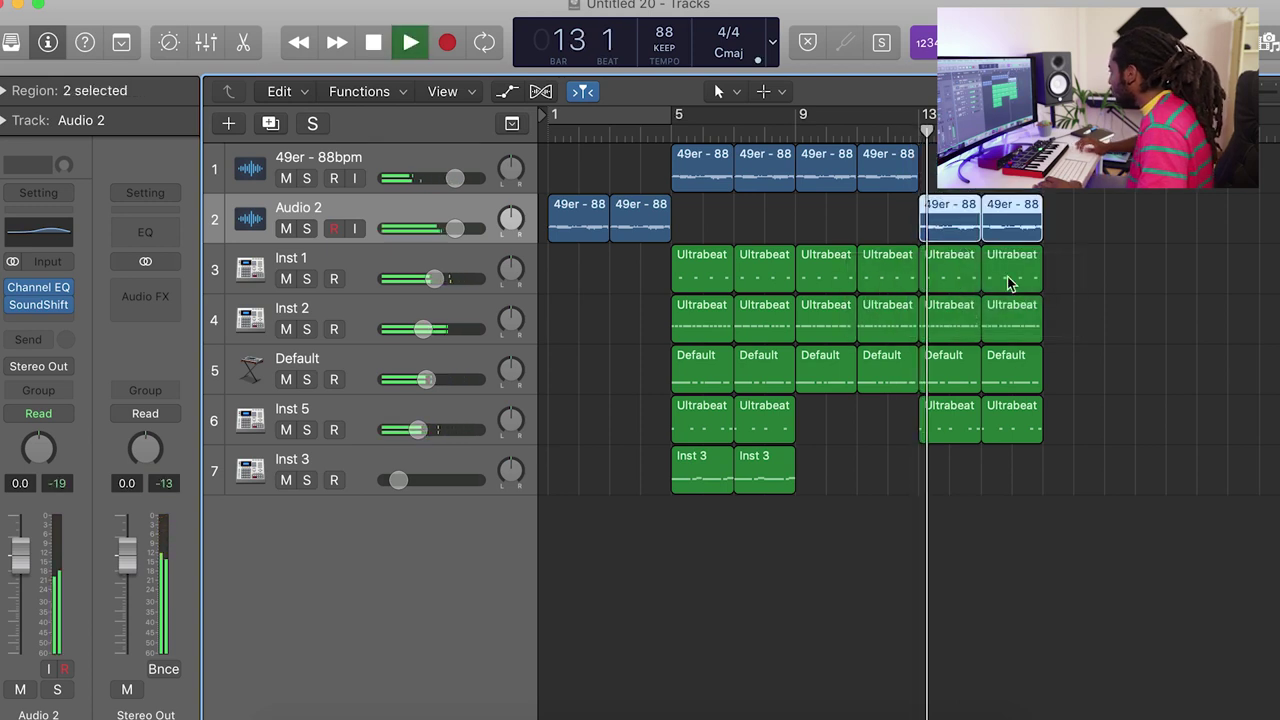
- Repeat the bars 13 to 17 regions into bars 17 to 21, and move the repeated 49er loops up to the 49er - 88bpm track
click(1048, 487)
drag(1046, 482, 931, 223)
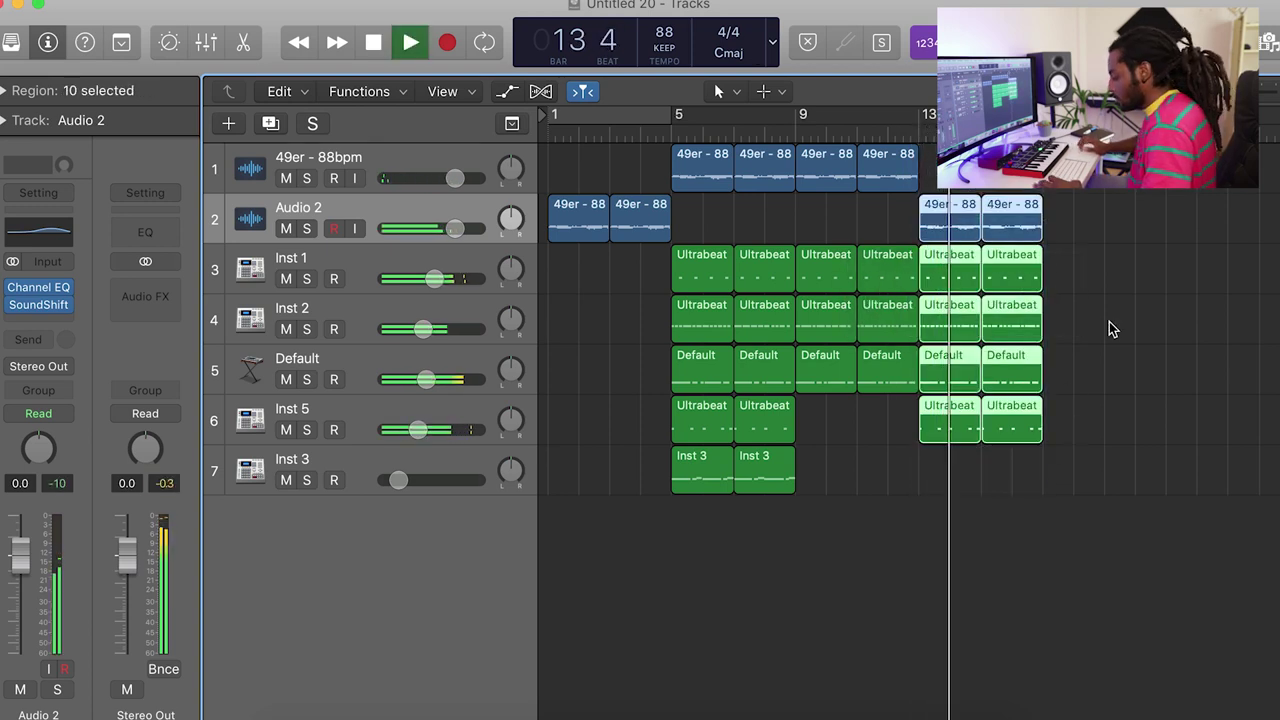
key(super+r)
scroll(1210, 418, right, 4)
drag(991, 238, 880, 172)
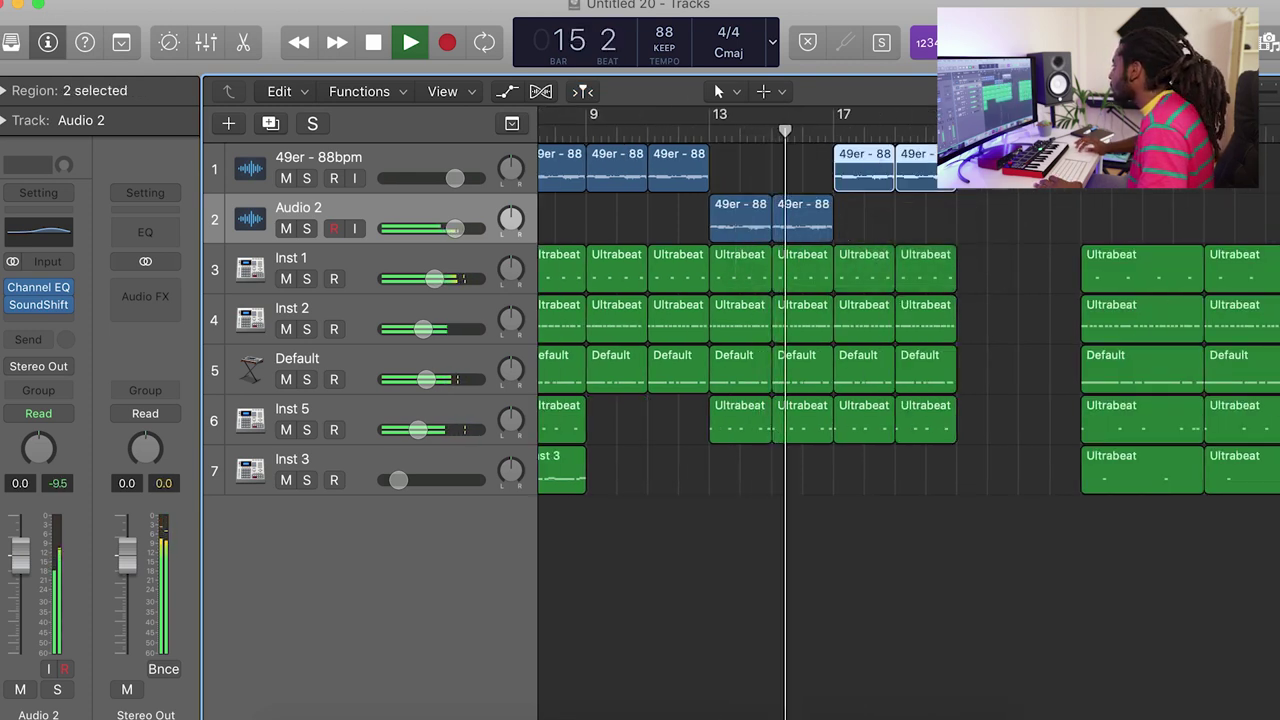
- Delete the leftover imported regions from bar 25 onward on the instrument tracks
drag(1240, 91, 1225, 91)
scroll(1218, 484, right, 2)
drag(1218, 484, 800, 243)
key(Delete)
drag(1225, 91, 1240, 91)
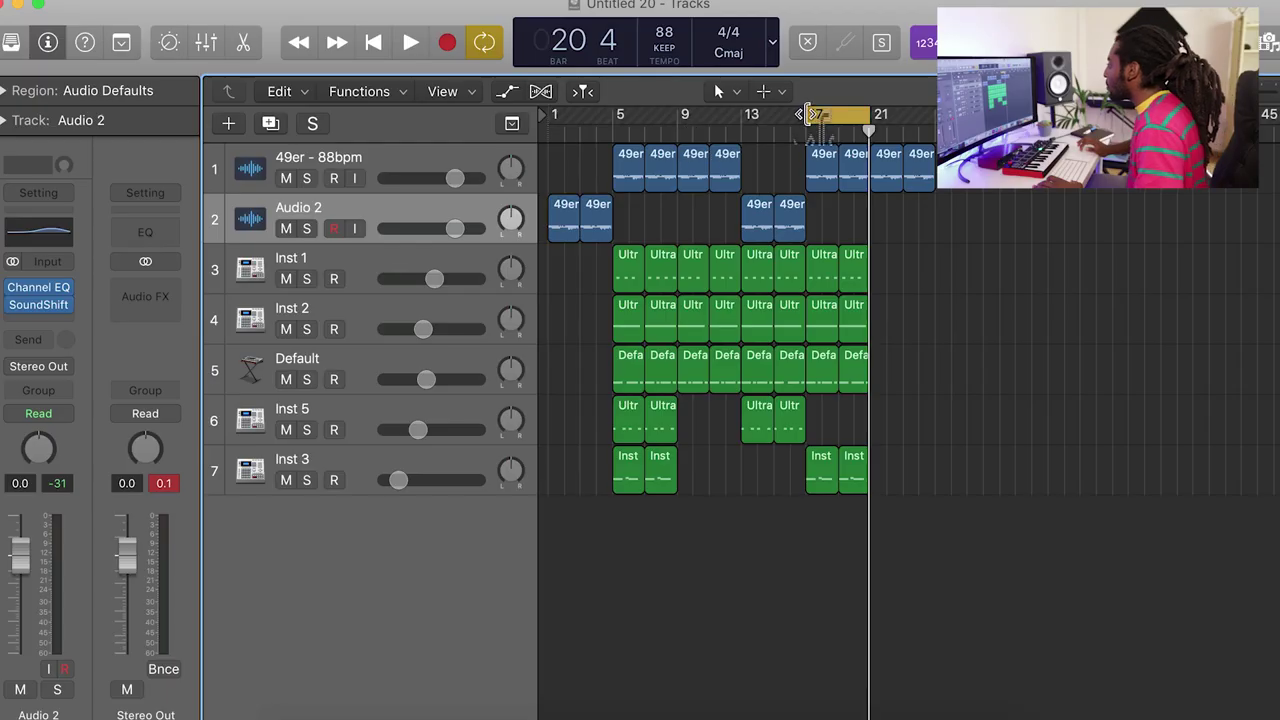
- Stretch the cycle range to run from bar 5 to about bar 25 and play the arrangement
drag(800, 115, 617, 117)
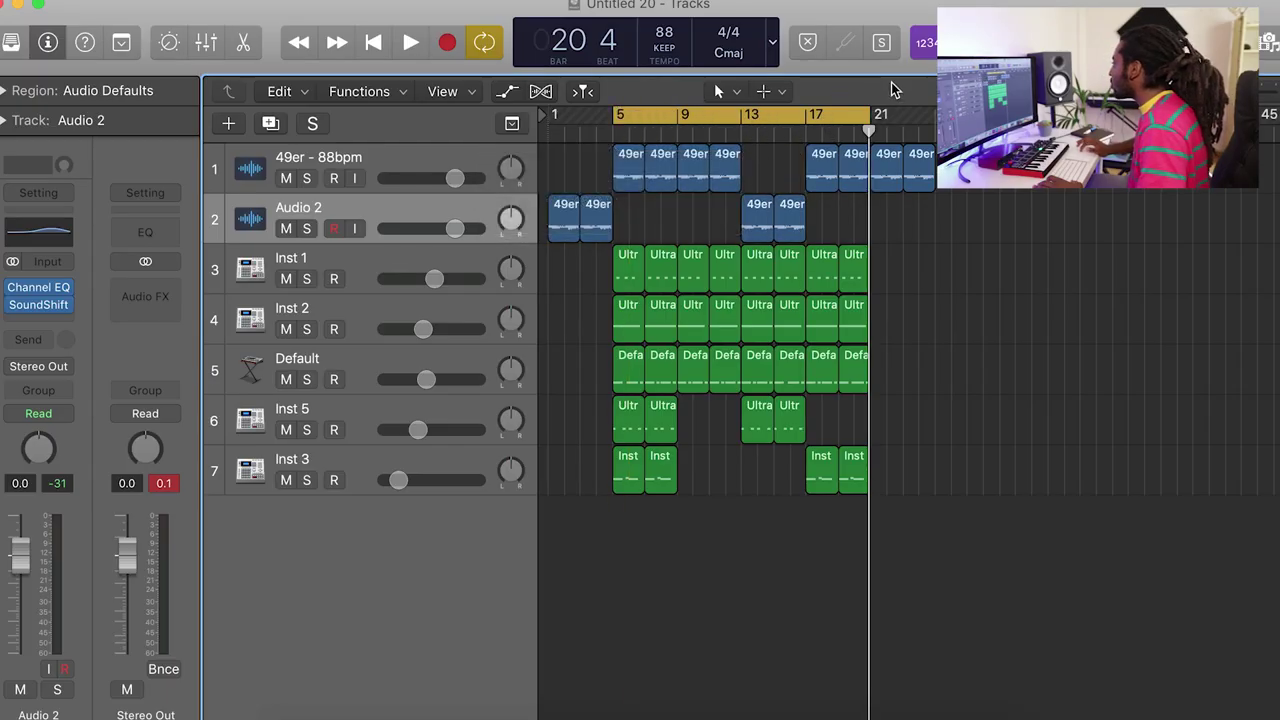
drag(869, 117, 930, 120)
key(space)
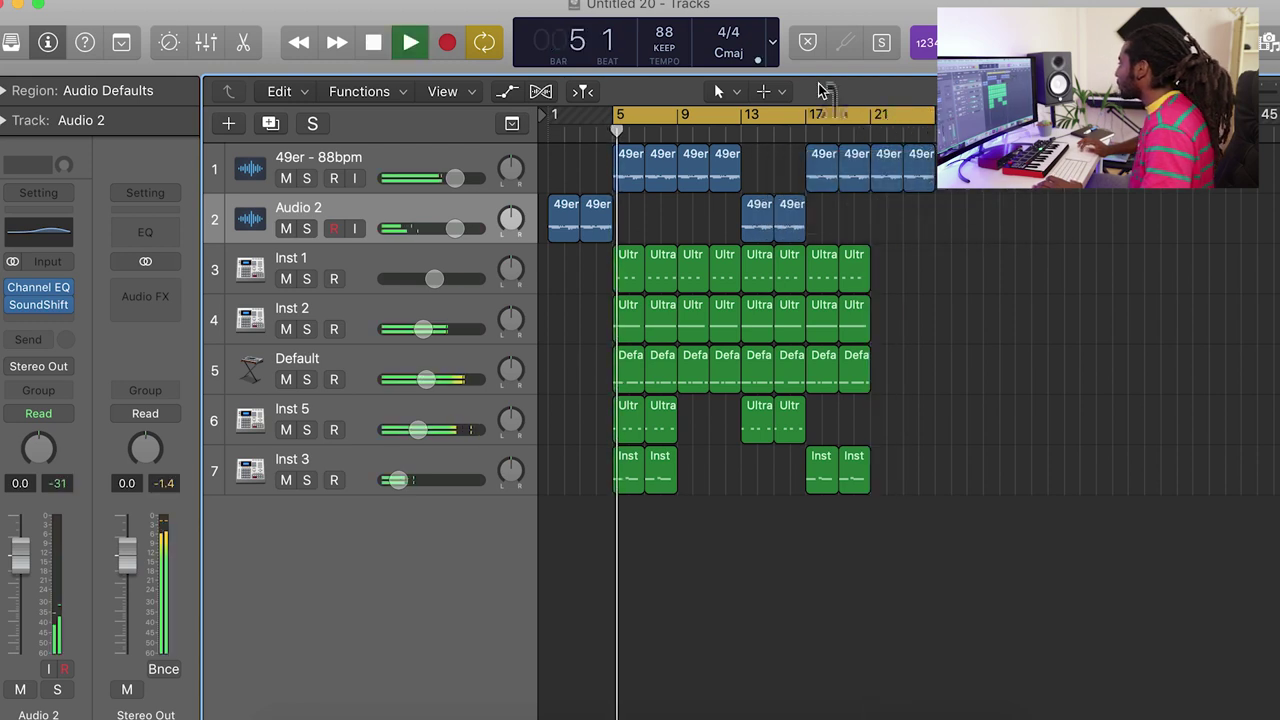